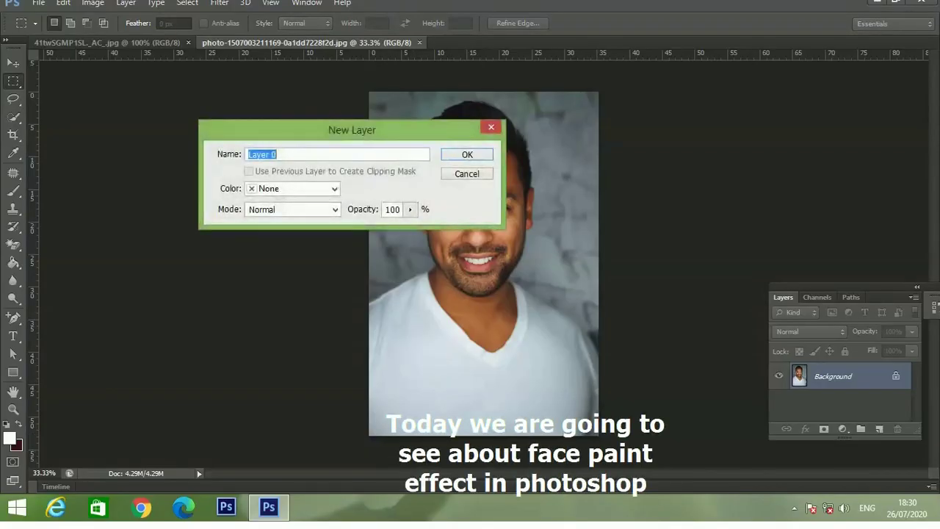
Step: Convert the locked Background into an editable layer named Layer 0
key(Return)
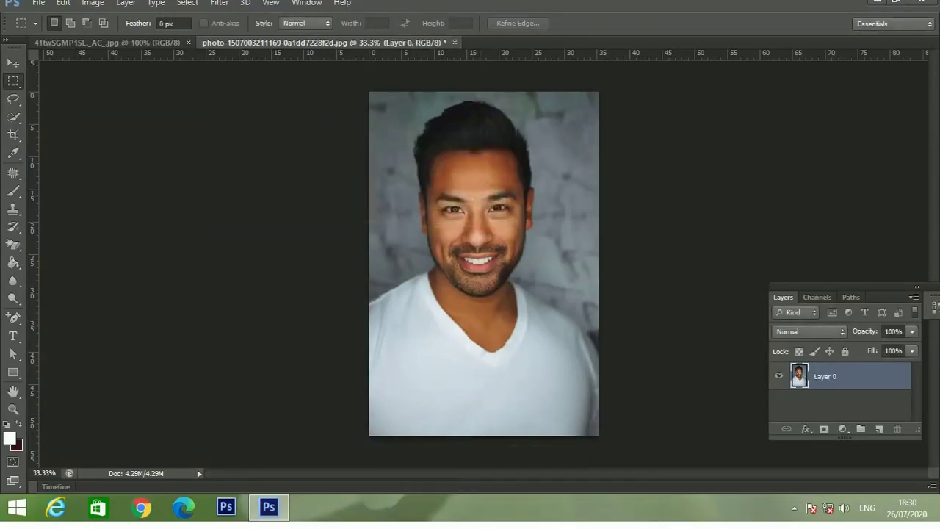
click(914, 297)
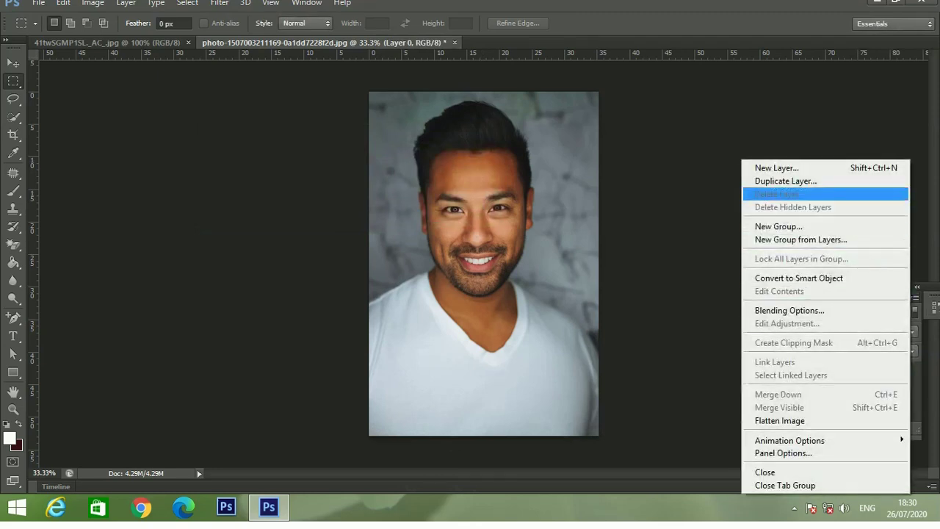
Step: Duplicate Layer 0 into a new document named Displacement
click(785, 180)
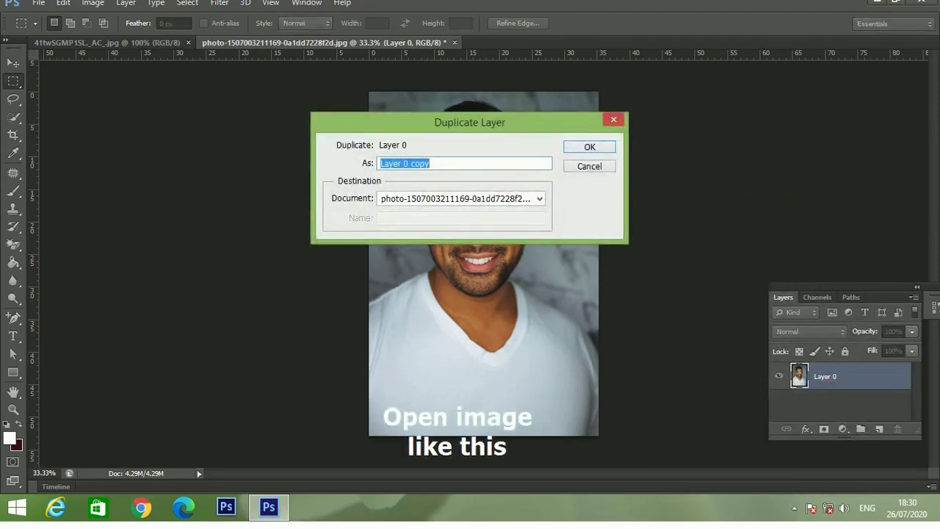
click(461, 198)
click(397, 234)
text(Displlacement)
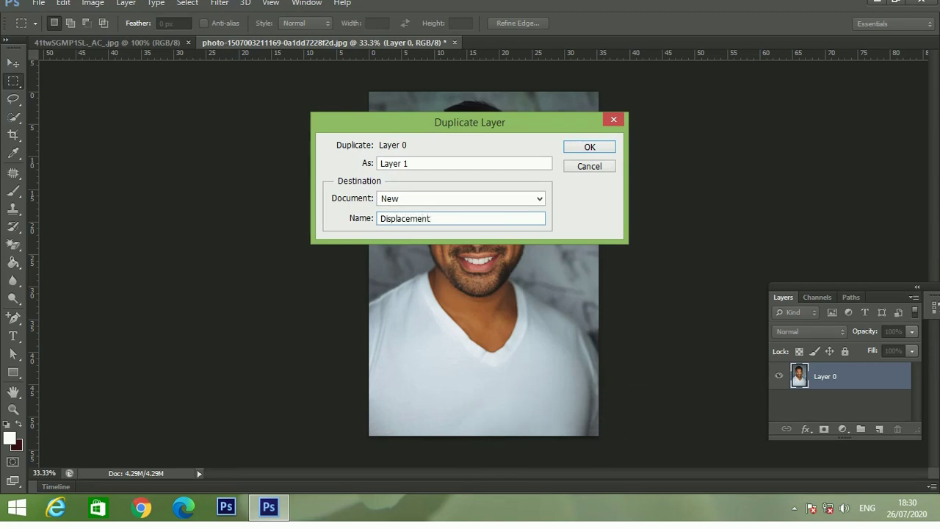
key(Return)
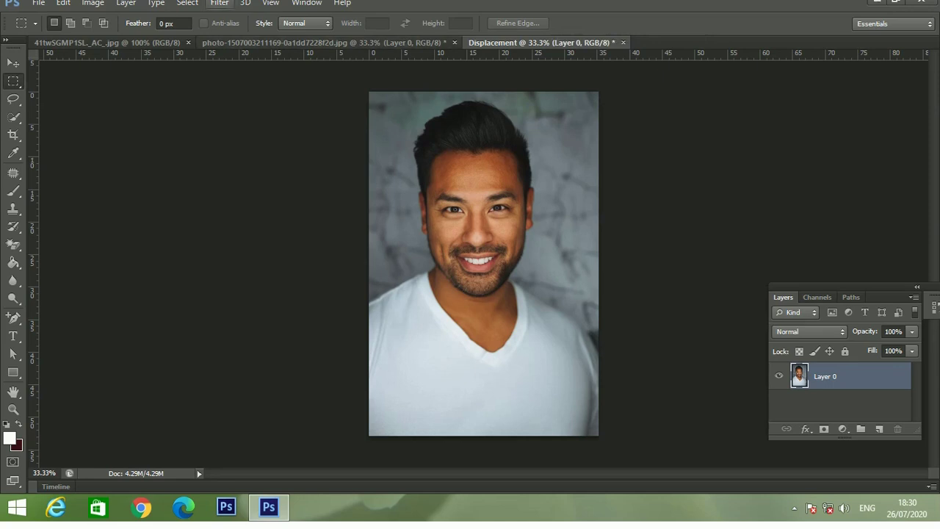
Step: Apply a 3-pixel Gaussian Blur to the Displacement document
click(220, 3)
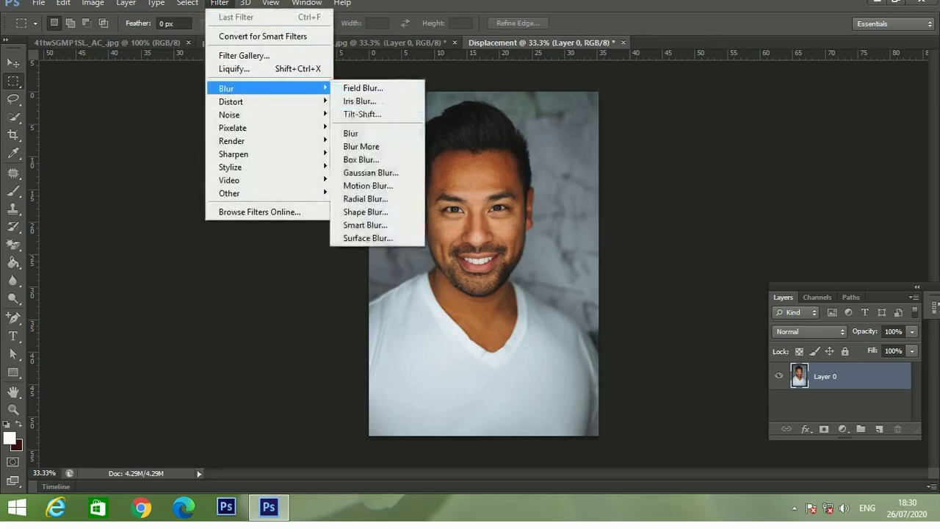
click(375, 172)
click(478, 232)
click(479, 233)
click(479, 233)
click(479, 233)
click(479, 233)
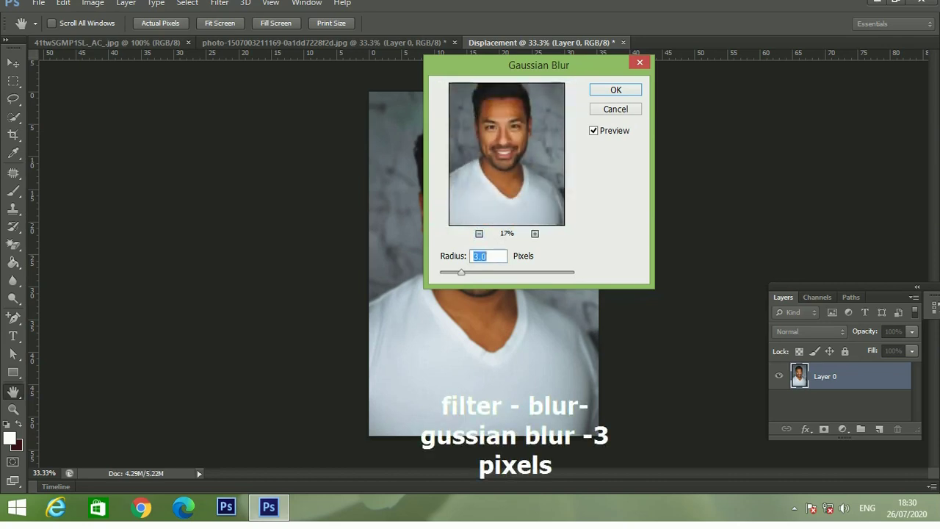
key(Return)
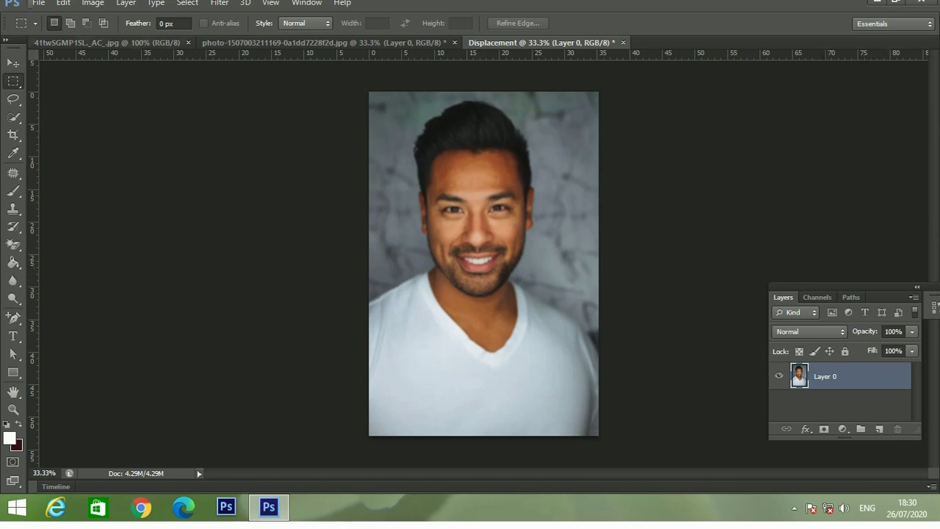
click(38, 3)
Step: Save the document as Displacement.psd in Photoshop format on the Desktop
click(57, 166)
click(496, 324)
click(210, 265)
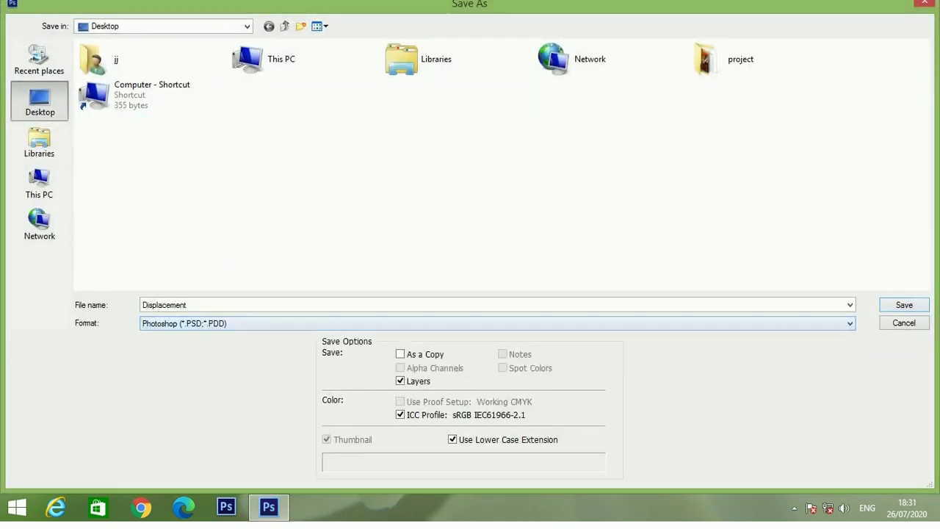
key(Return)
key(Return)
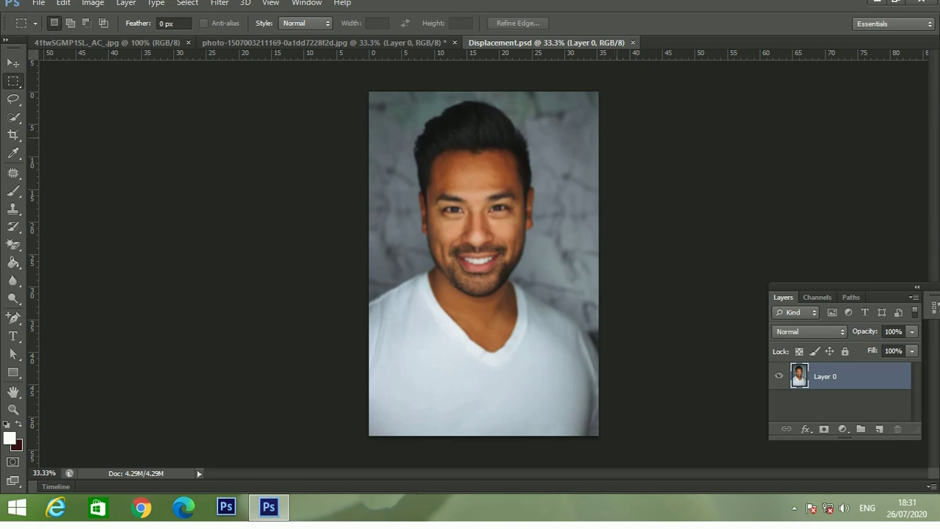
Step: Add a Black & White adjustment layer to turn the Displacement image grayscale
click(842, 428)
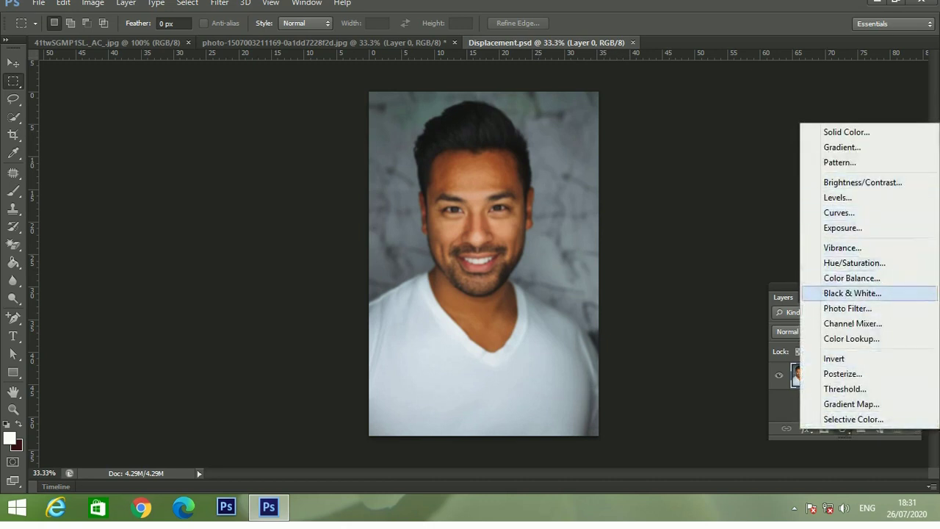
click(852, 293)
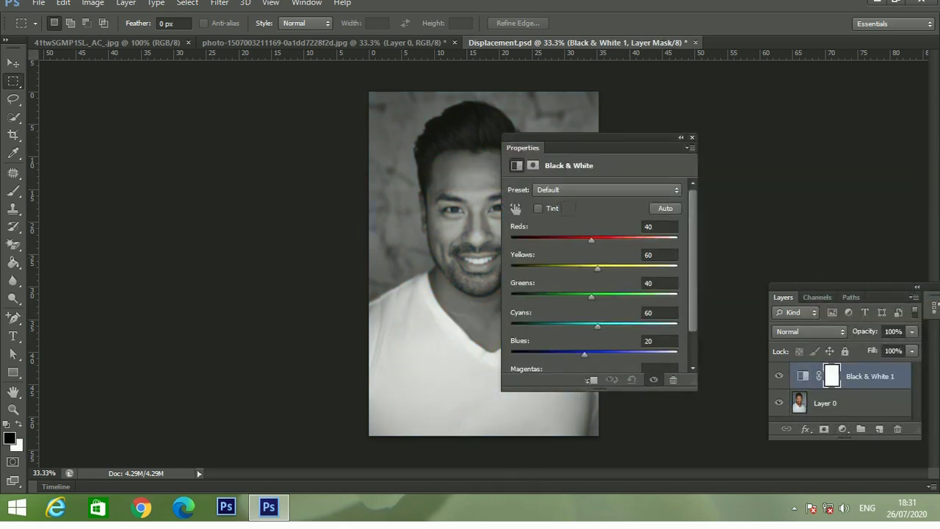
click(691, 137)
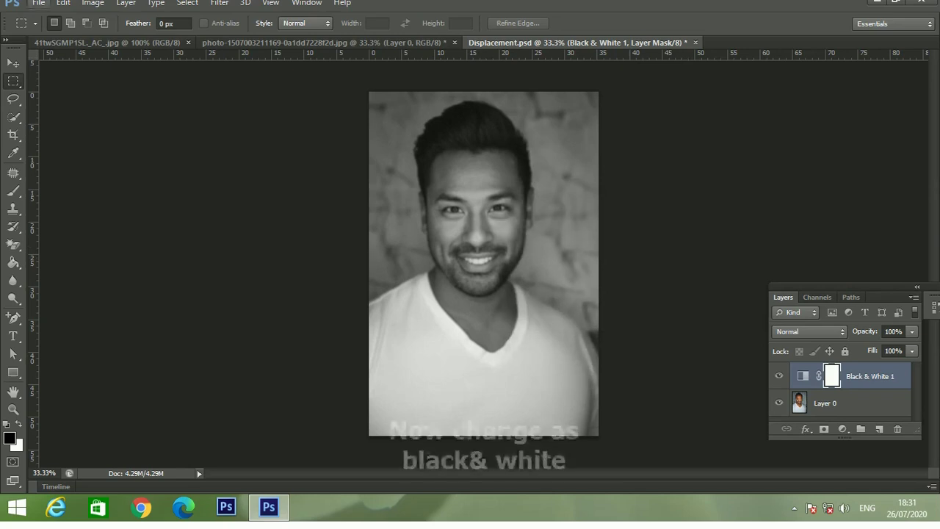
Step: Overwrite Displacement.psd with the grayscale version and close the document
click(39, 3)
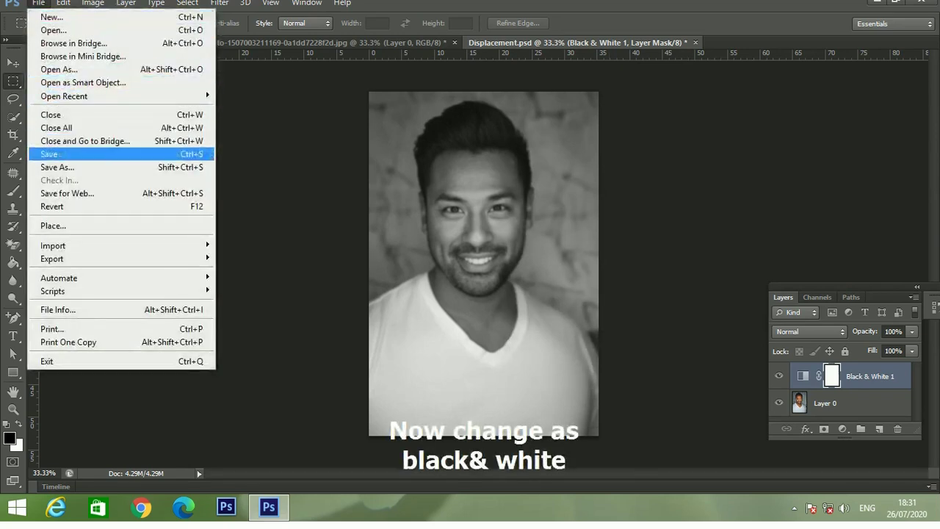
click(57, 167)
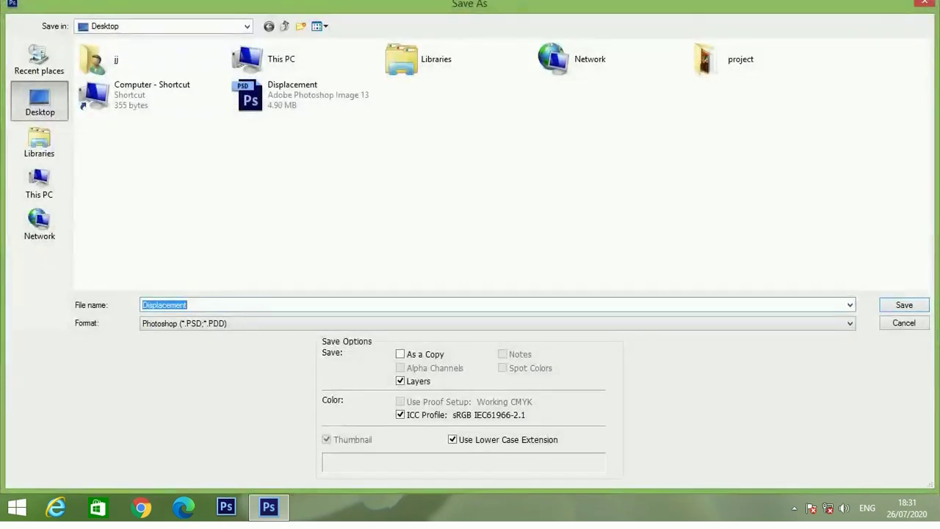
click(305, 96)
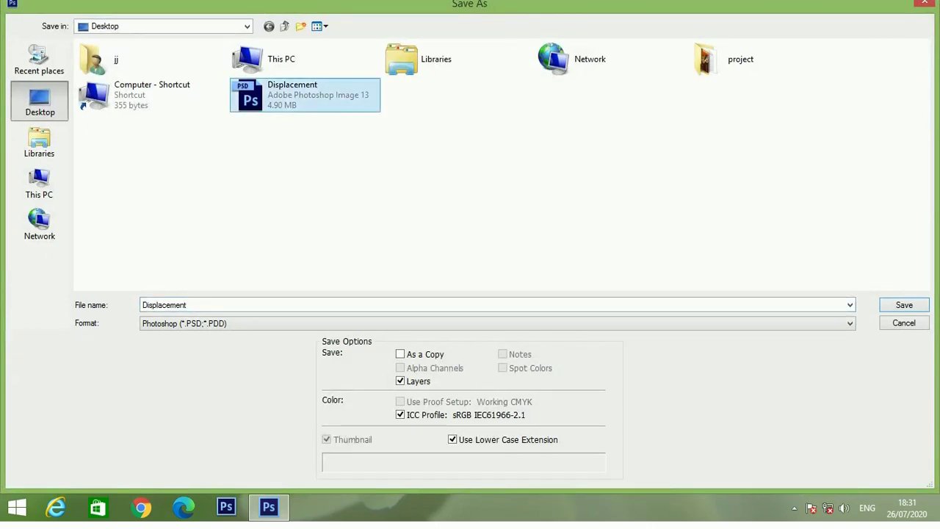
key(Return)
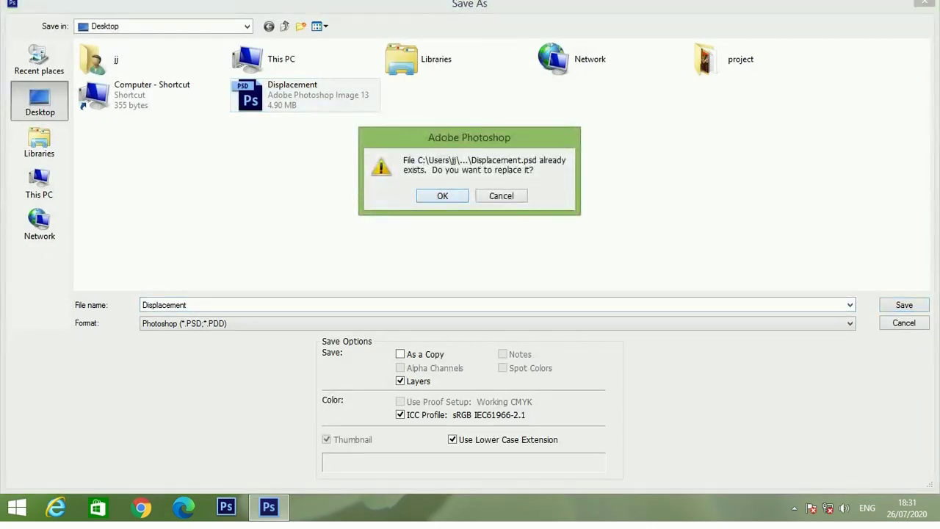
key(Return)
key(Return)
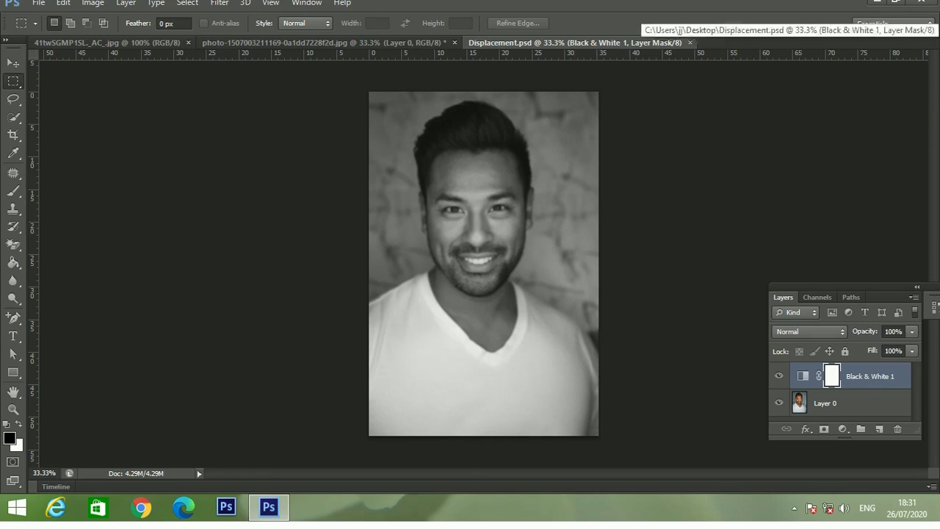
click(689, 42)
Step: Select the forehead, eyes, face and neck with the Quick Selection Tool
key(Delete)
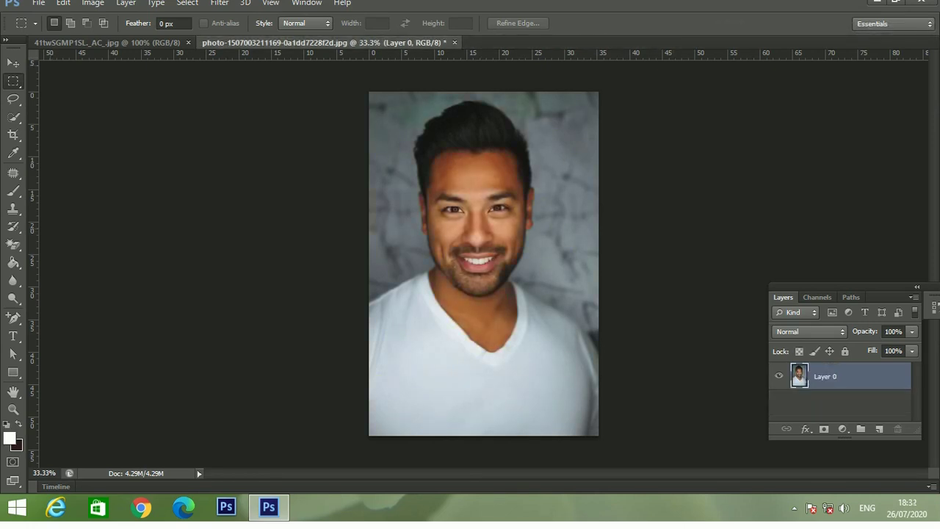
click(13, 117)
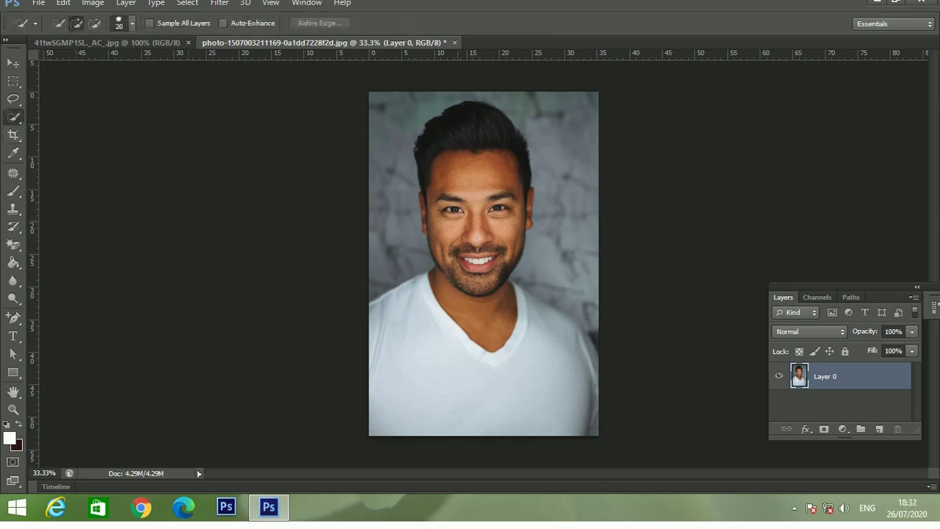
mouse_move(468, 190)
mouse_down()
mouse_move(499, 208)
mouse_move(470, 139)
mouse_up()
drag(485, 235, 470, 334)
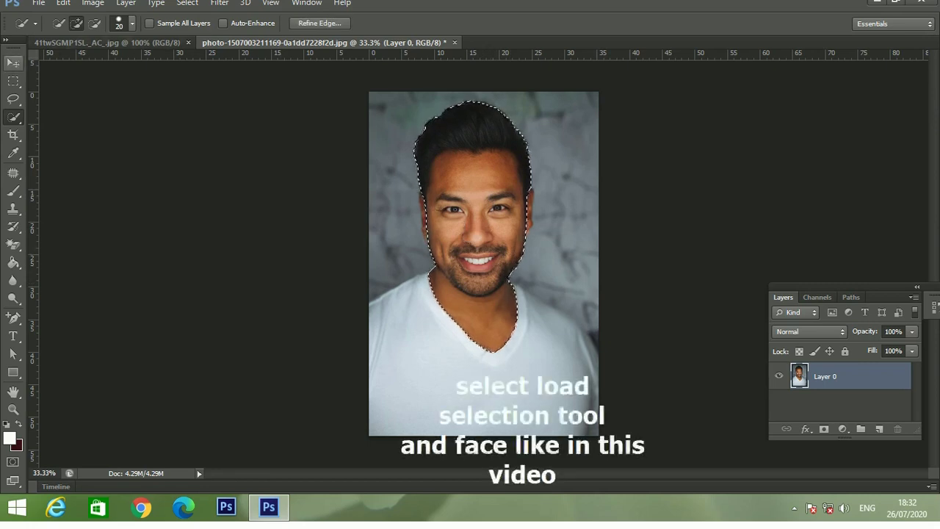
Step: Subtract the hair, left sideburn and neck area from the face selection
mouse_move(500, 111)
mouse_down()
mouse_move(507, 140)
mouse_move(523, 147)
mouse_up()
drag(420, 166, 427, 185)
drag(524, 152, 528, 165)
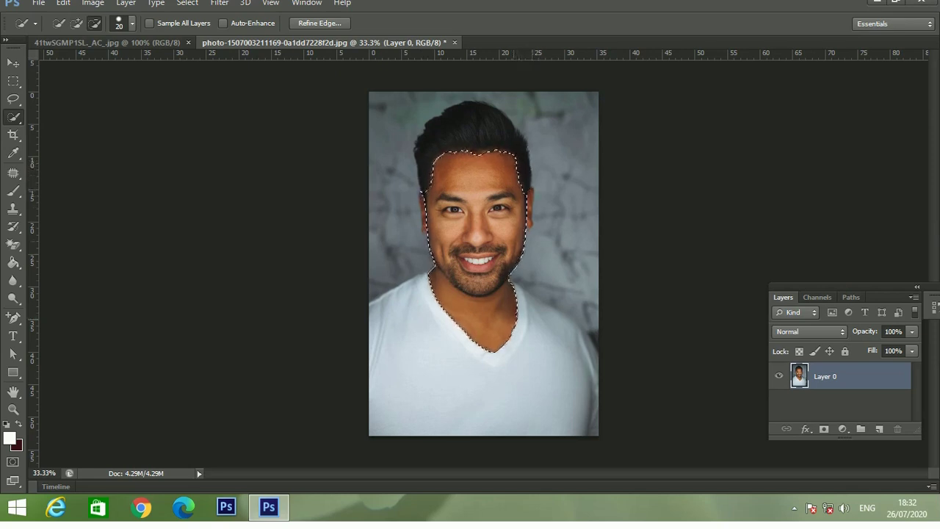
drag(506, 323, 477, 342)
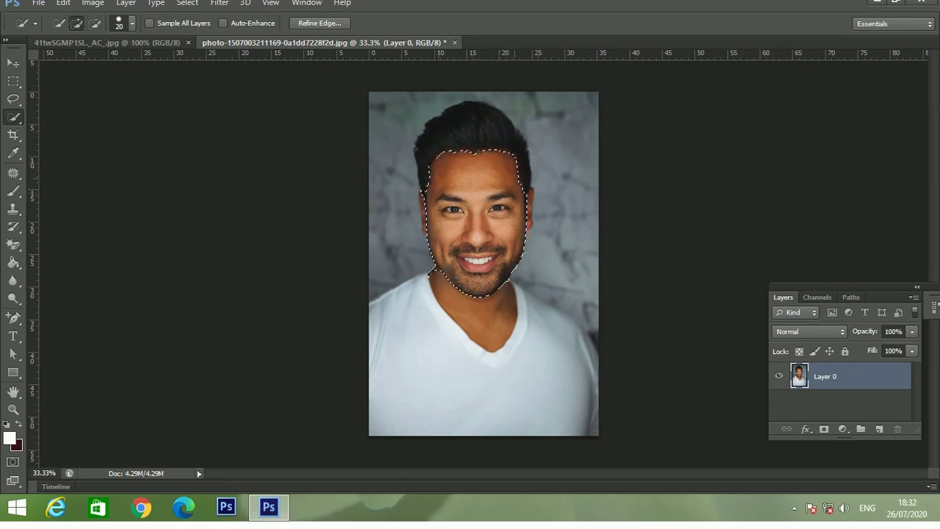
click(320, 23)
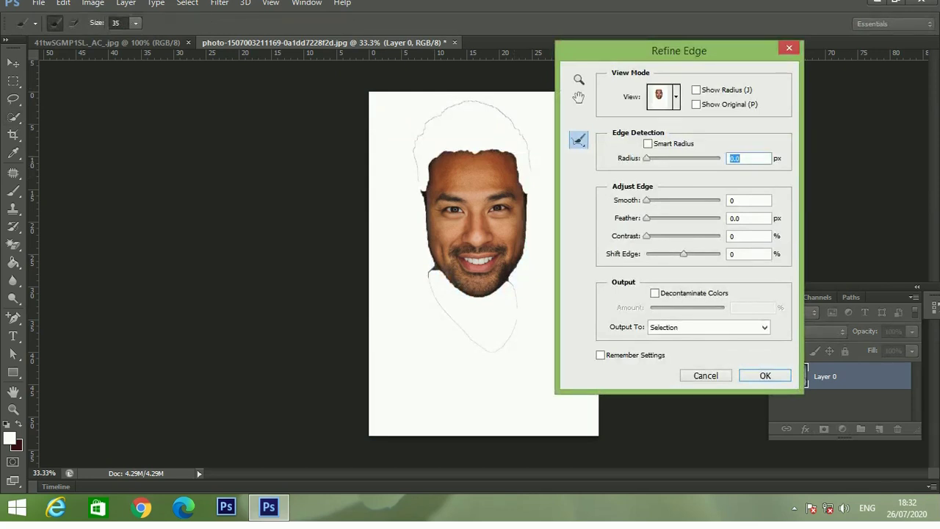
Step: Output the refined face selection as a layer mask on Layer 0
click(708, 327)
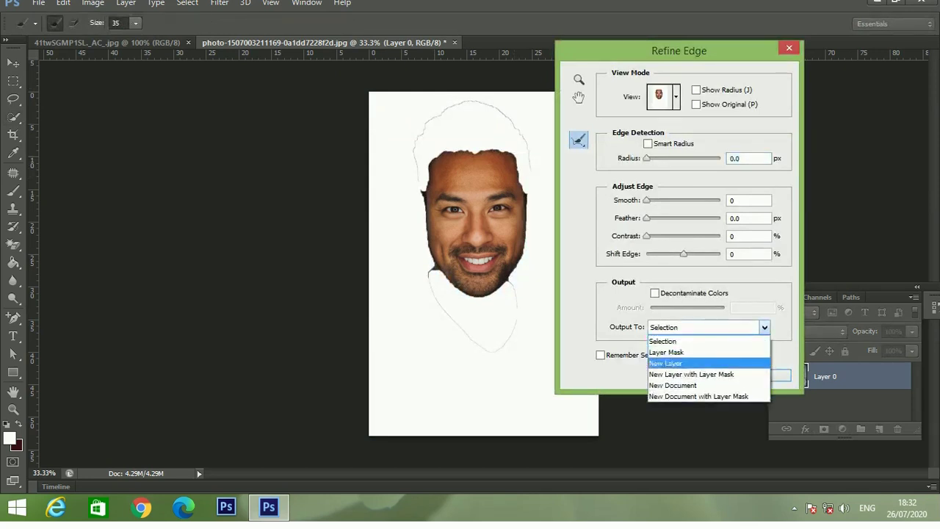
click(665, 352)
key(Return)
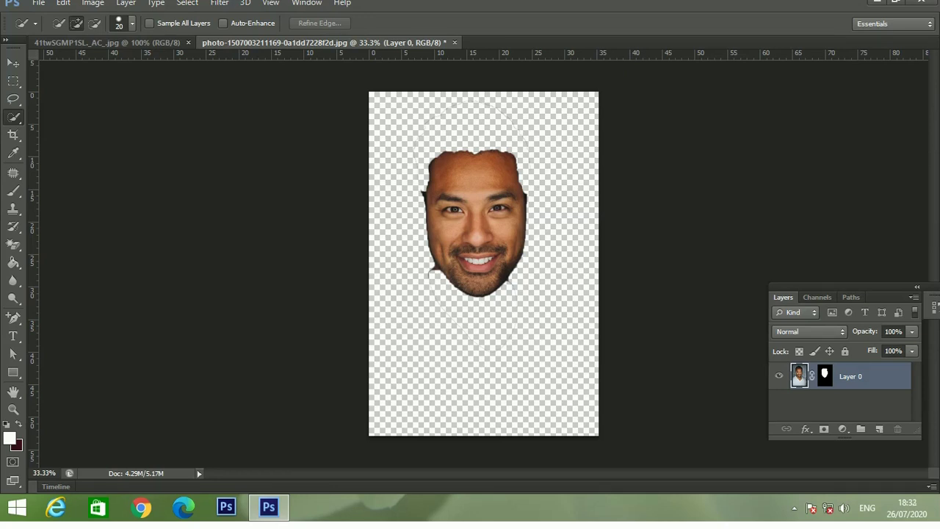
Step: Add a Black & White adjustment layer above the cut-out face
click(843, 429)
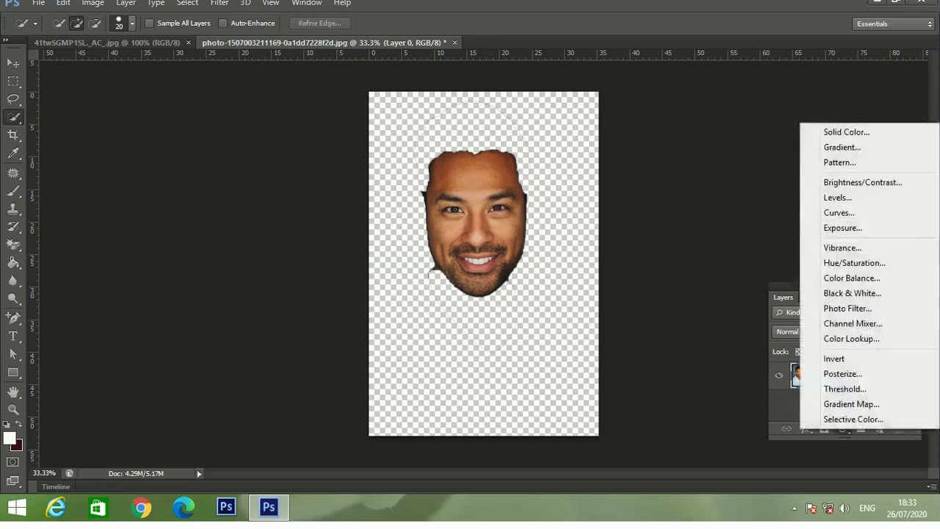
click(852, 293)
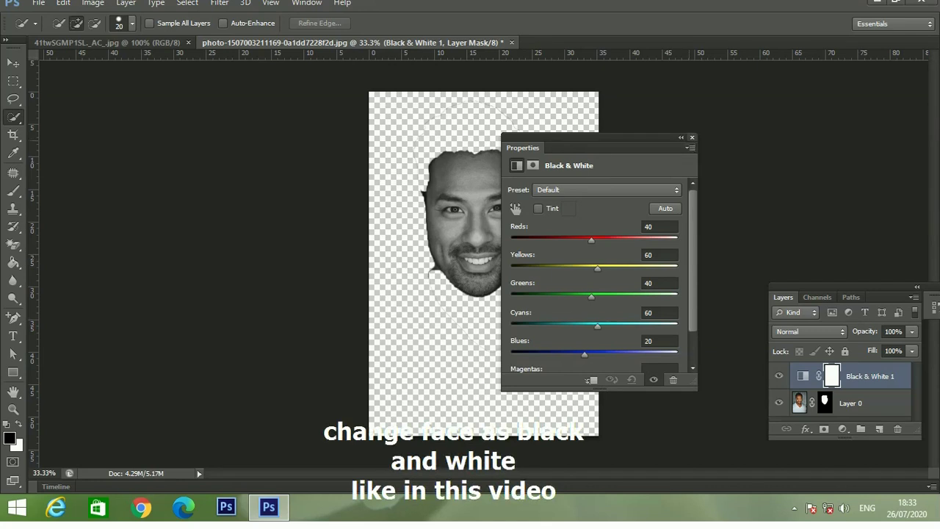
click(692, 138)
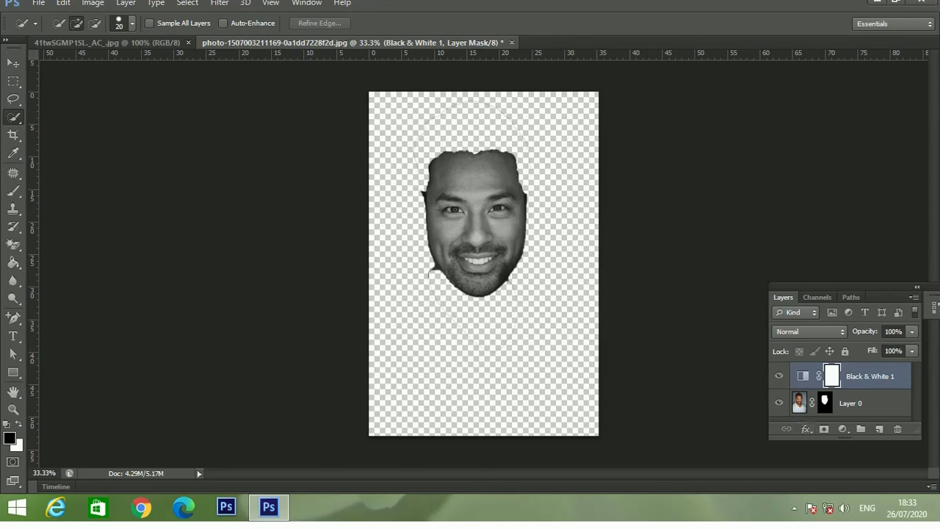
click(825, 402)
Step: Move Layer 0's face mask onto Black & White 1, replacing its mask, and zoom in
drag(825, 402, 833, 380)
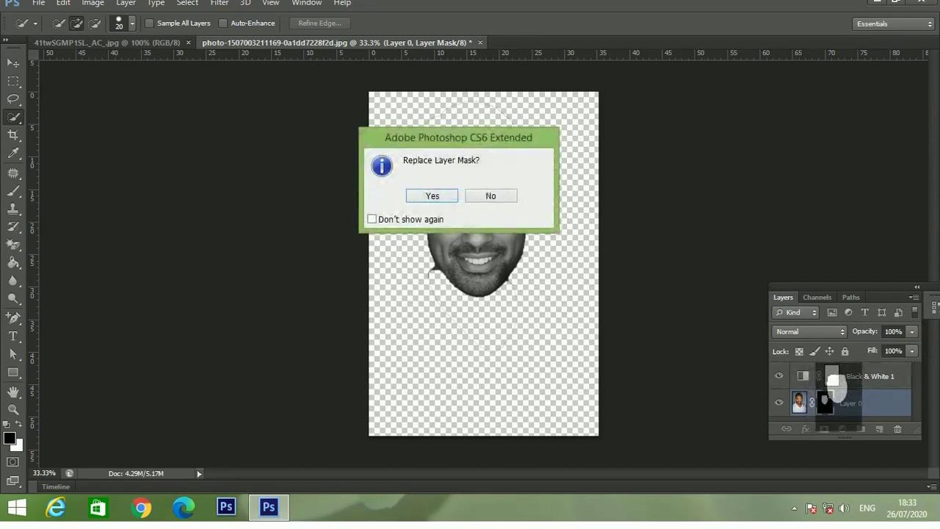
key(Return)
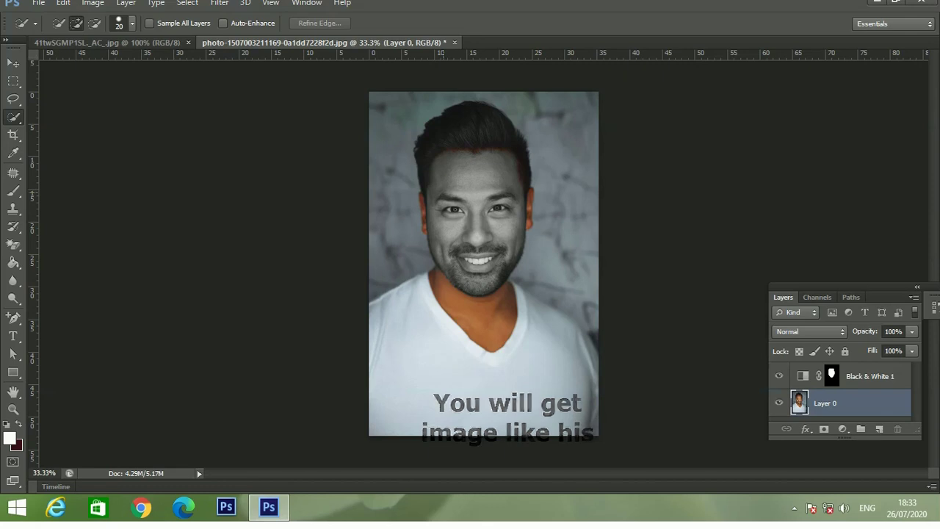
key(ctrl+plus)
key(ctrl+plus)
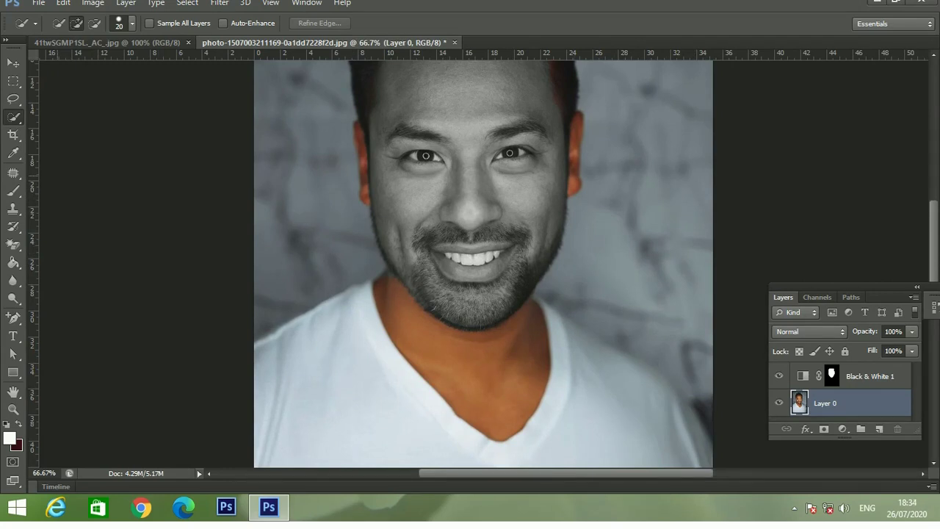
Step: Select the Brush tool and zoom out to view the whole photo
click(14, 191)
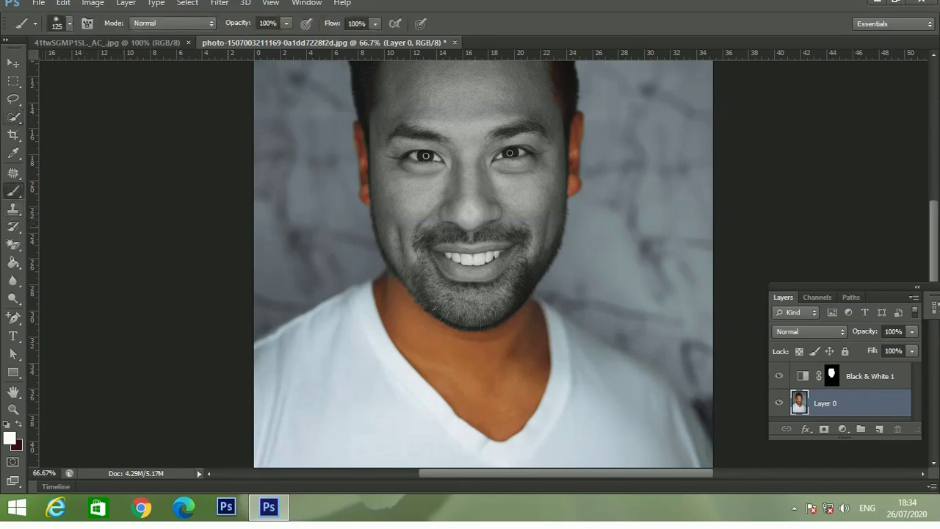
right_click(13, 190)
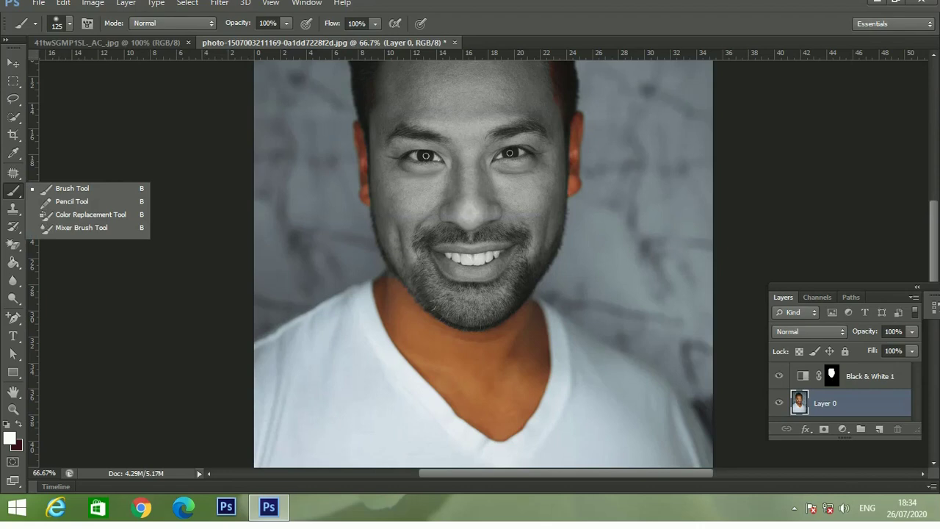
key(Escape)
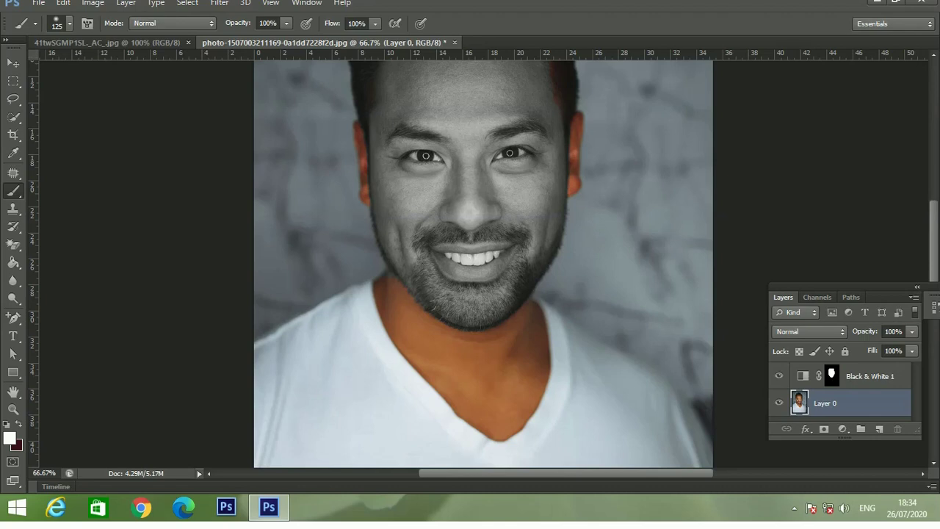
key(ctrl+minus)
key(ctrl+minus)
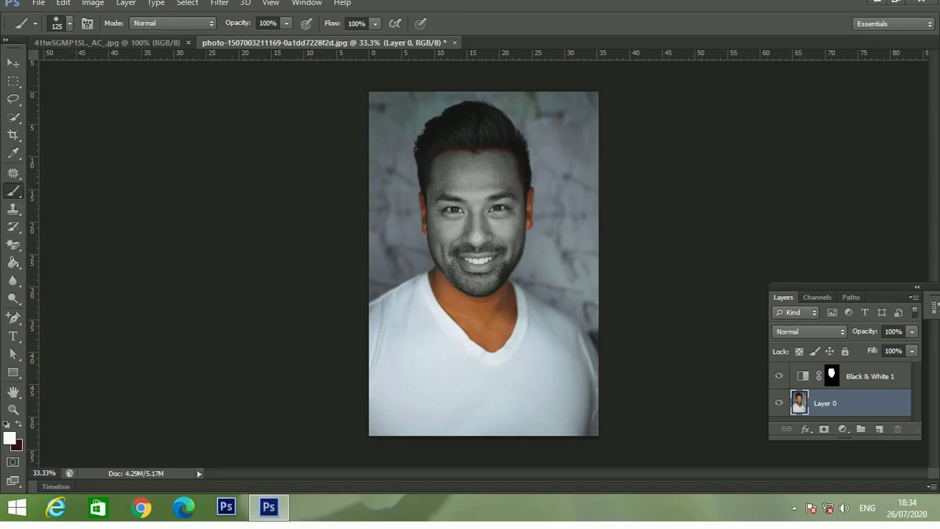
Step: Choose the Color Replacement Tool and zoom in and out around the face
right_click(14, 191)
click(43, 214)
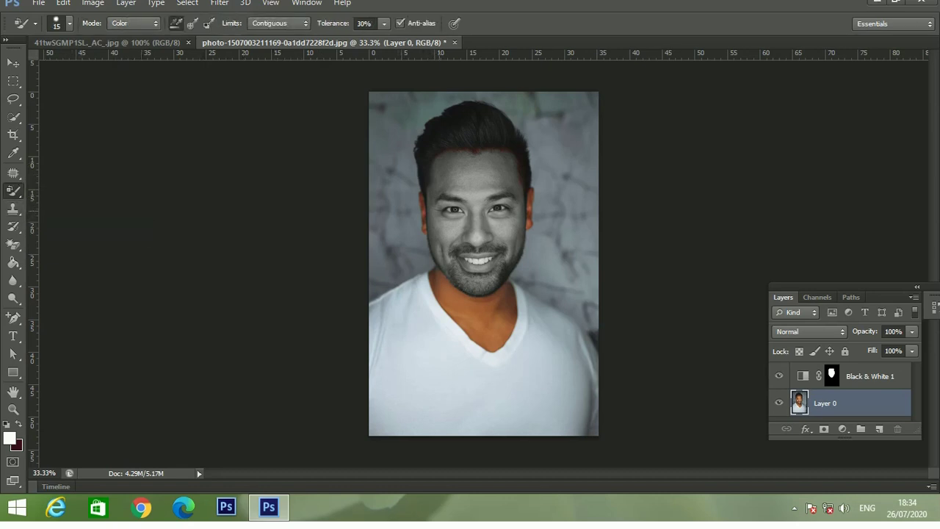
key(ctrl+plus)
key(ctrl+plus)
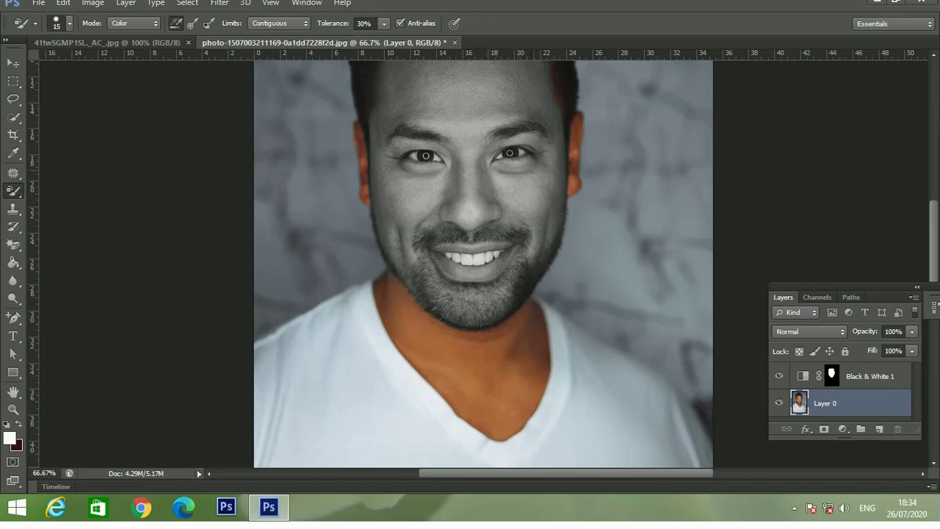
key(ctrl+minus)
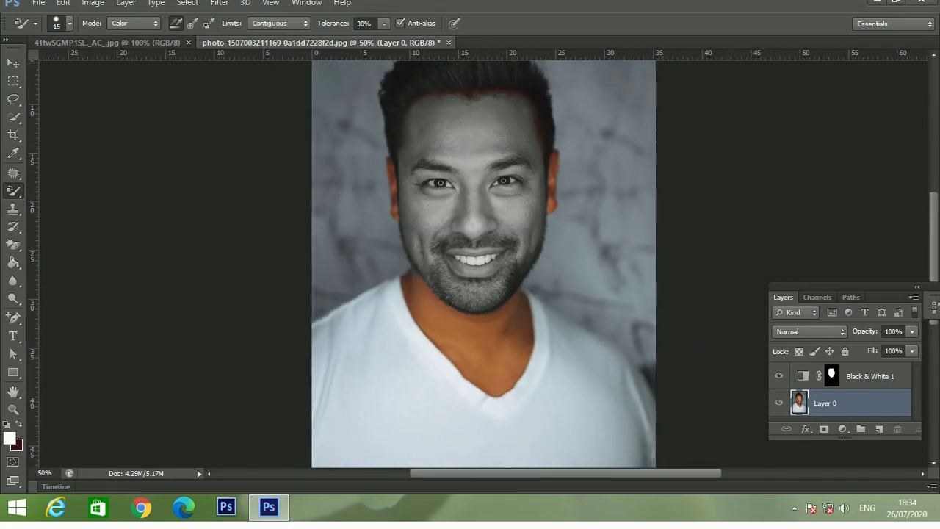
click(107, 42)
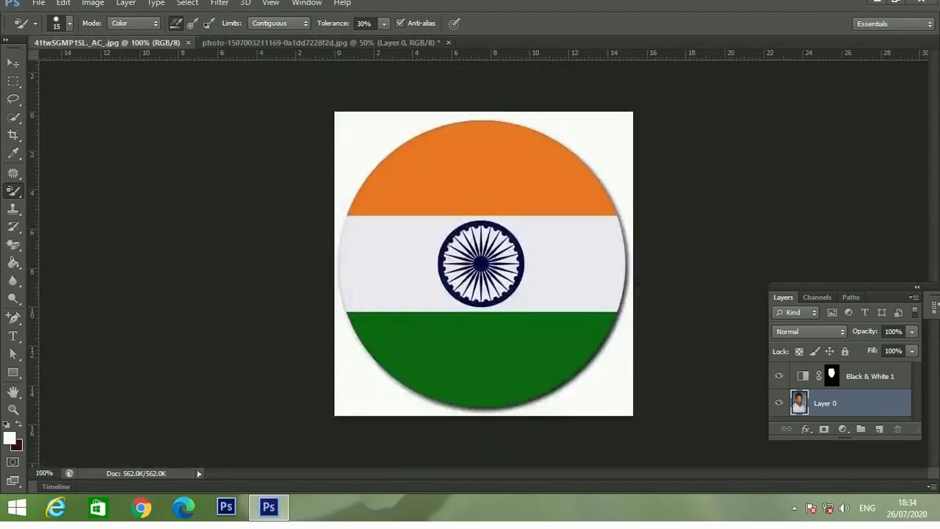
Step: Unlock the flag's Background as Layer 0 and convert it to a smart object
double_click(840, 376)
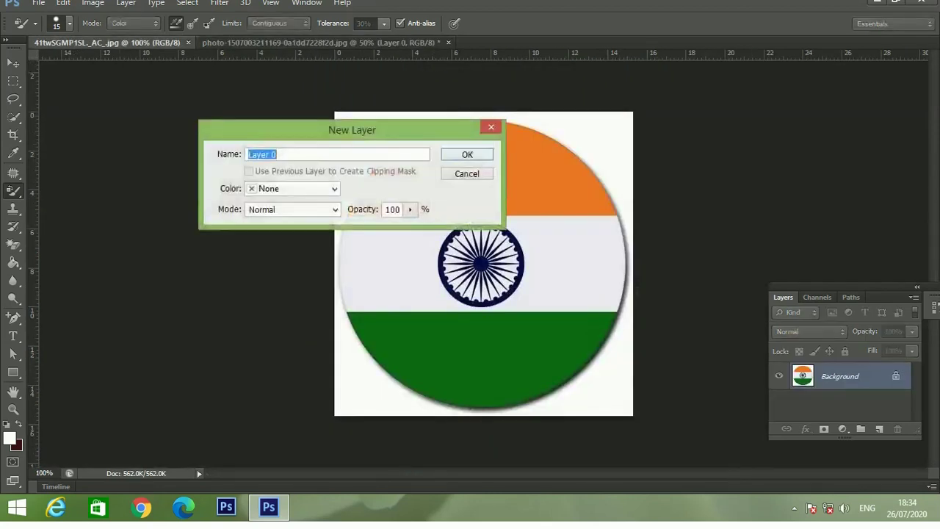
key(Return)
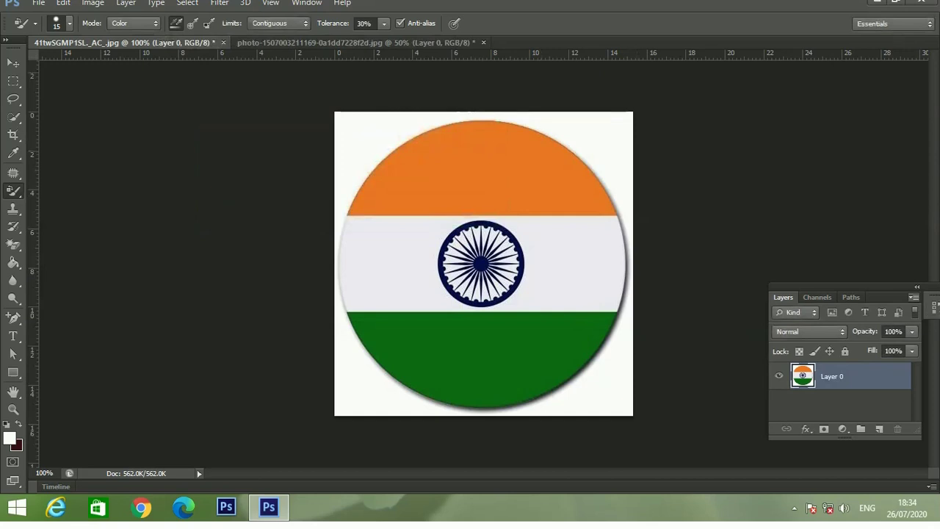
click(914, 297)
click(804, 278)
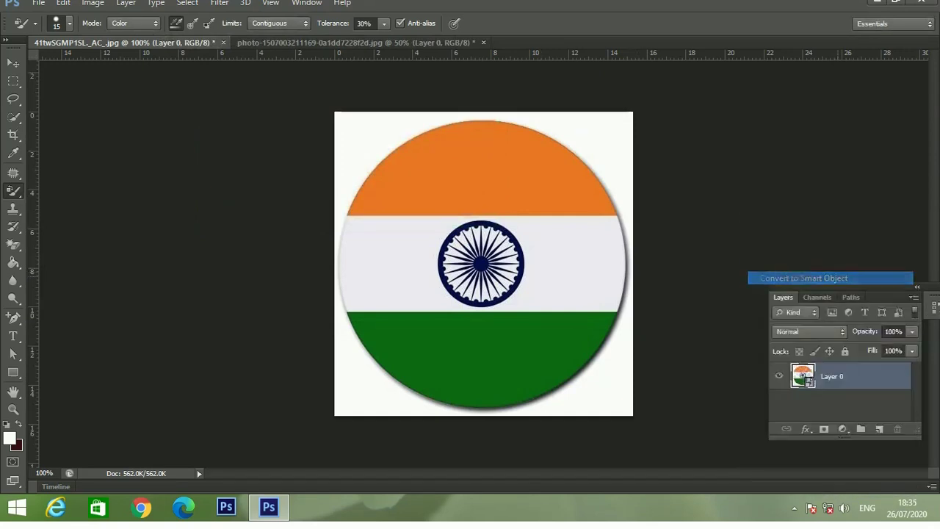
Step: Drag the flag smart object into the portrait document as Layer 1
key(v)
drag(507, 257, 250, 42)
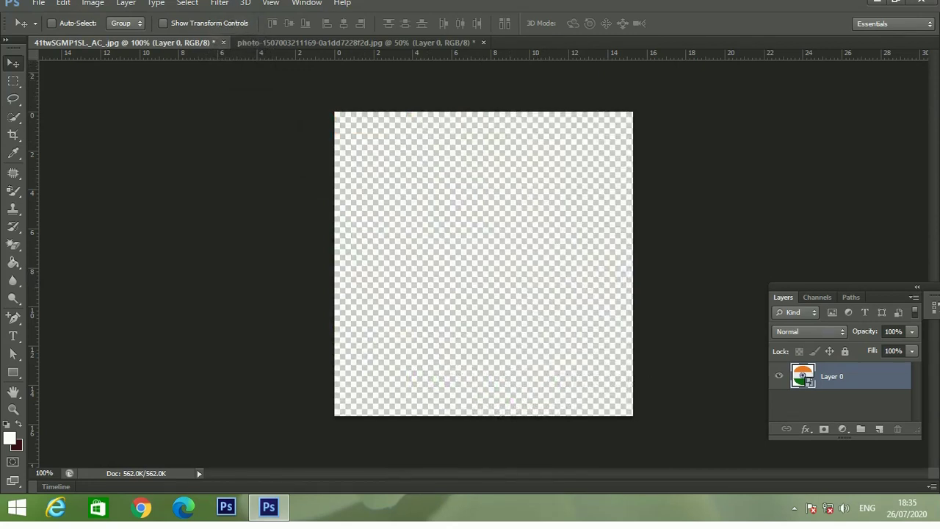
mouse_move(323, 42)
mouse_down()
mouse_move(520, 405)
mouse_move(521, 376)
mouse_up()
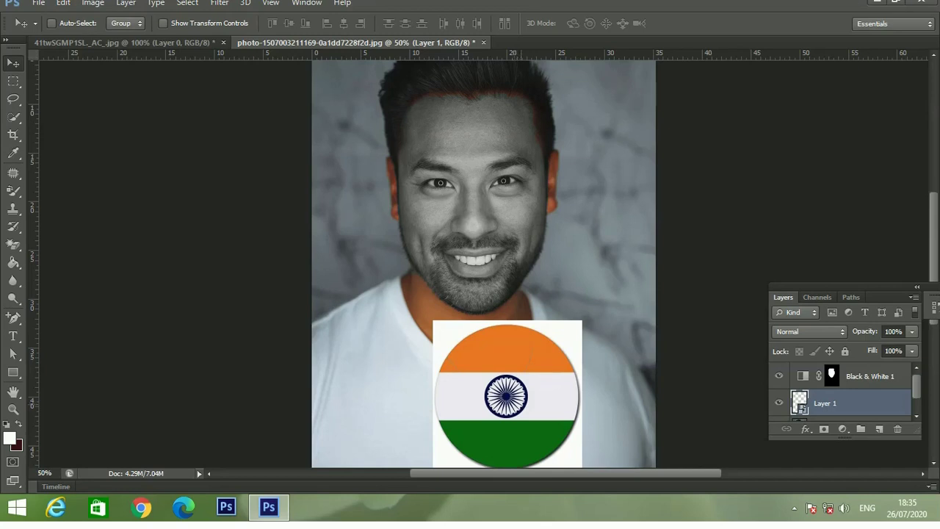
click(912, 331)
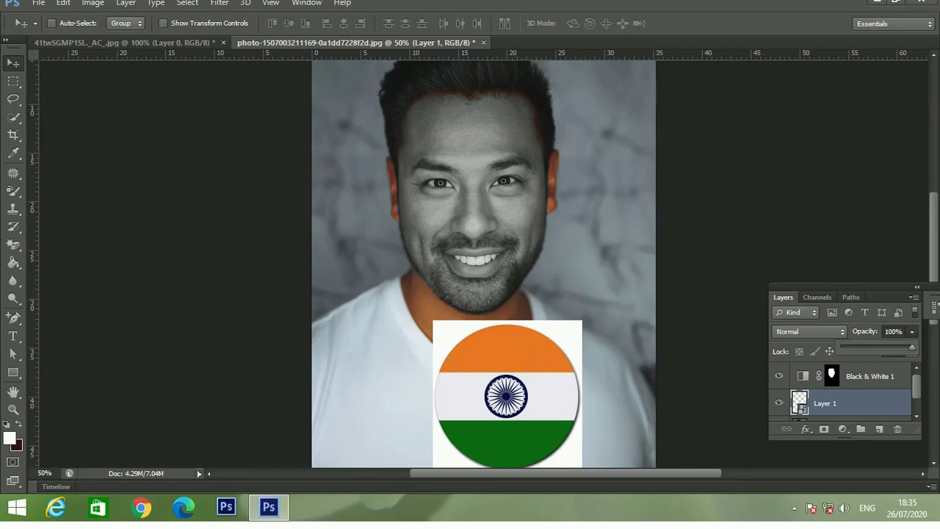
Step: Set the flag layer to 41% opacity and move it onto the face
drag(912, 347, 871, 346)
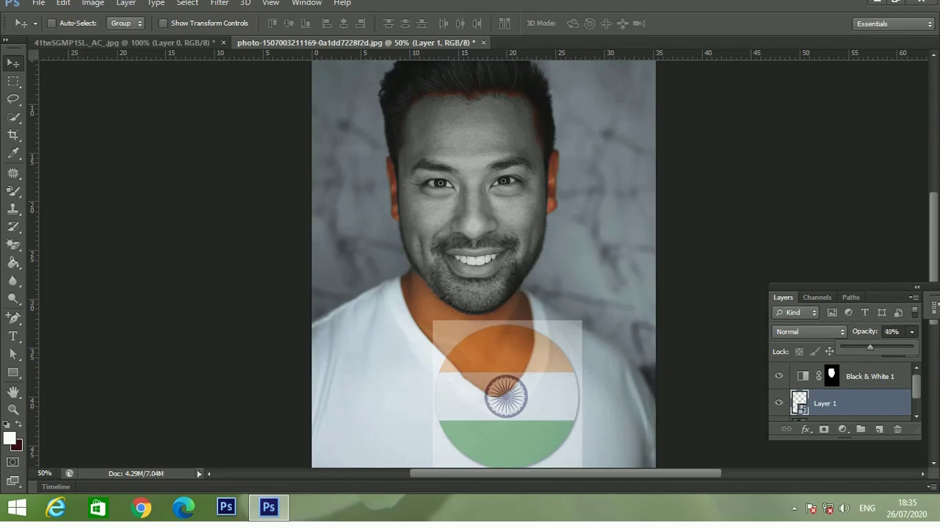
drag(564, 409, 525, 227)
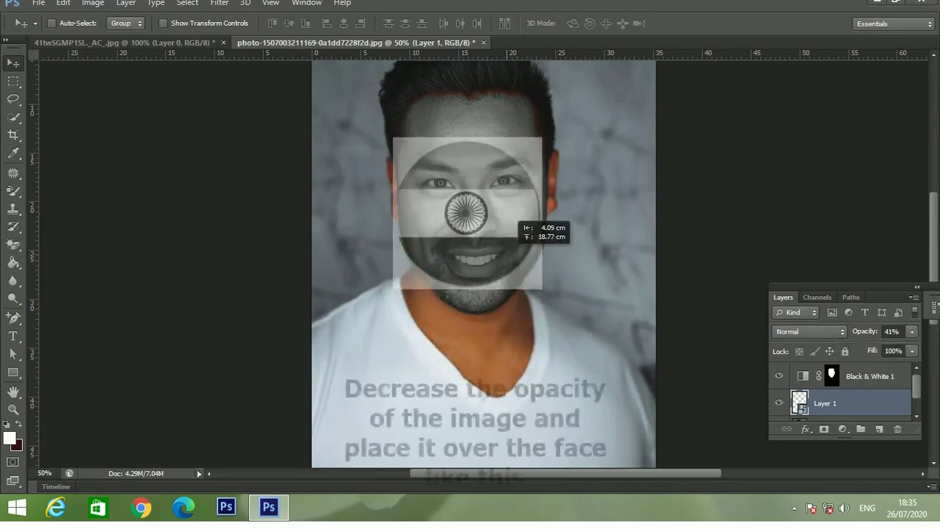
mouse_move(523, 226)
mouse_down()
mouse_move(540, 279)
mouse_move(533, 270)
mouse_up()
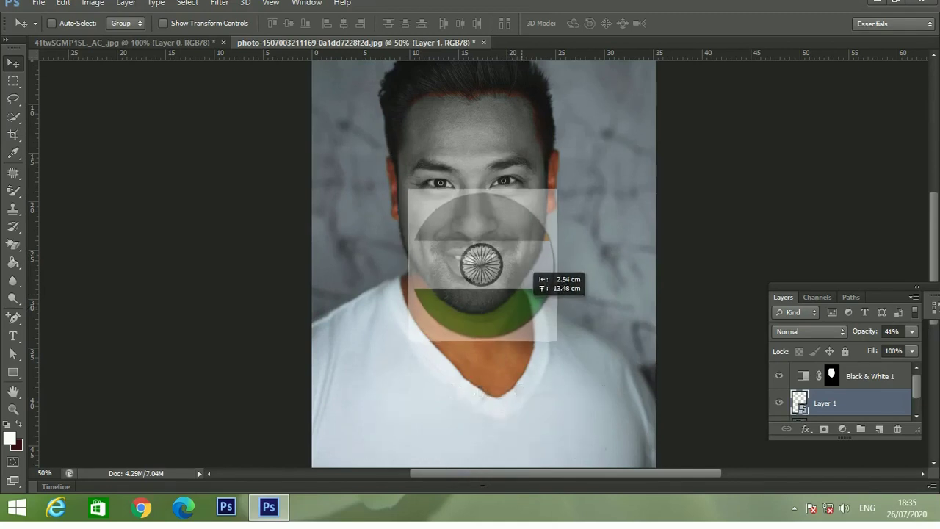
drag(533, 269, 535, 279)
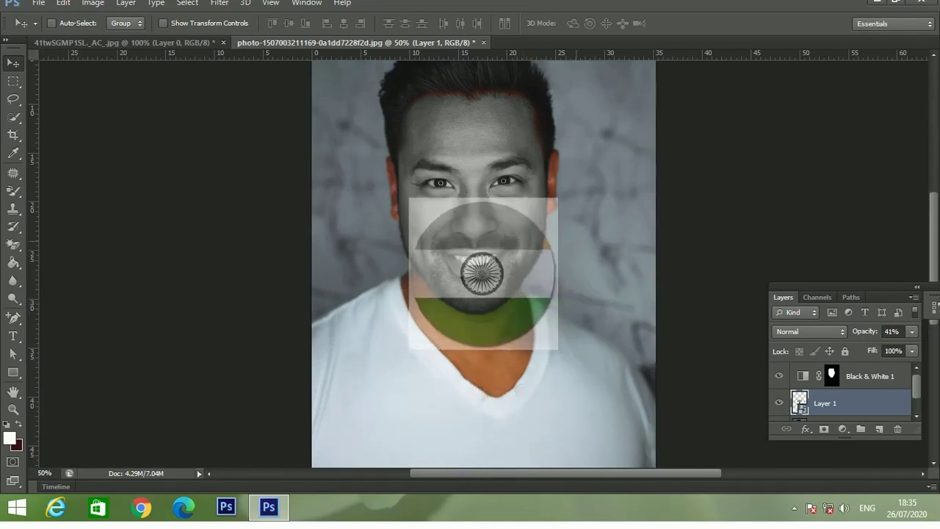
Step: Free-transform the flag to fit the face from forehead to upper lip
key(ctrl+t)
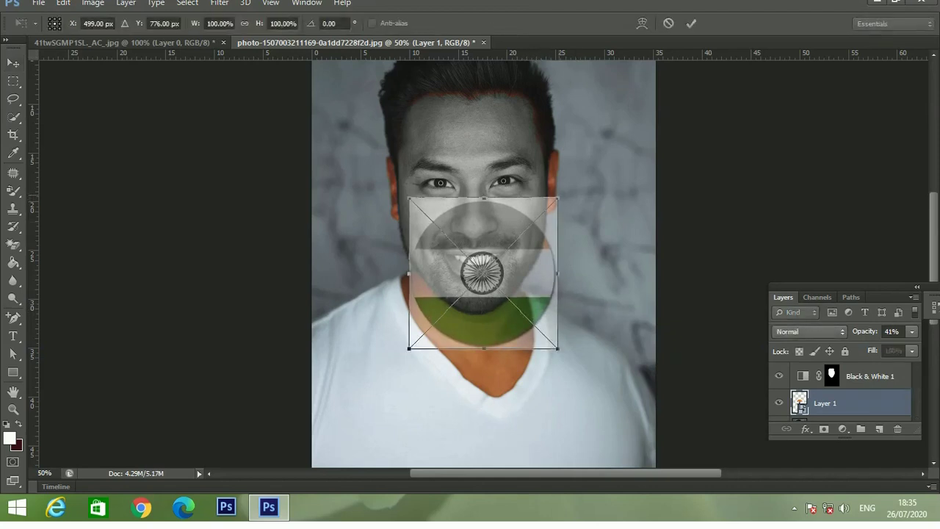
drag(559, 198, 570, 183)
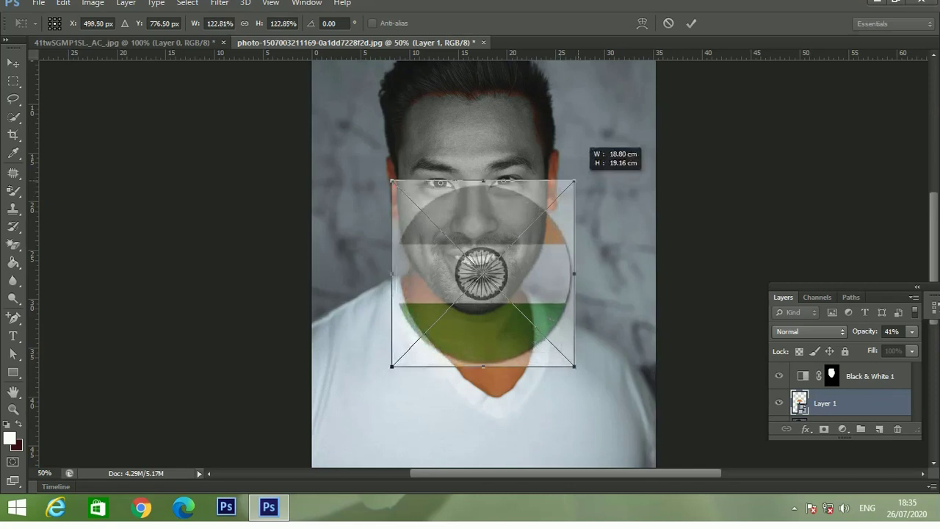
drag(526, 251, 507, 147)
mouse_move(553, 263)
mouse_down()
mouse_move(518, 230)
mouse_move(540, 259)
mouse_up()
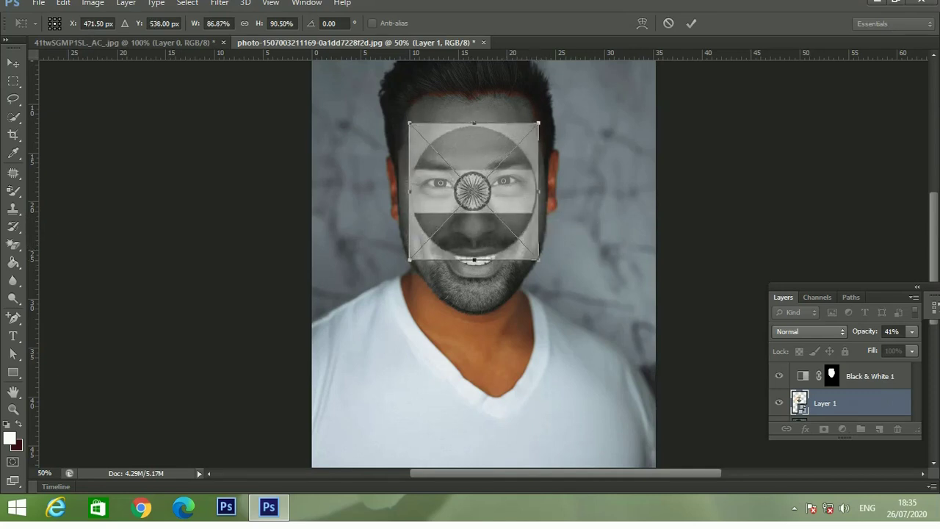
key(Return)
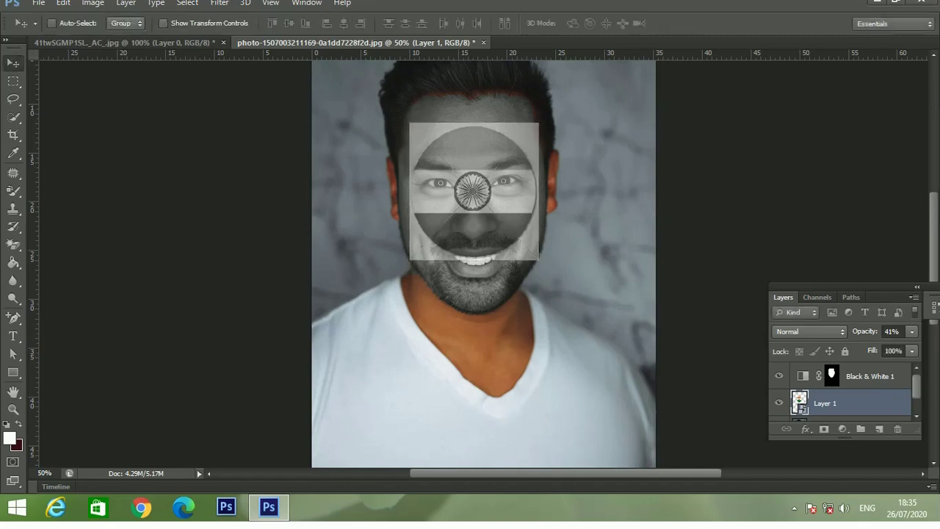
Step: Move the flag above Black & White 1 and enlarge it to about 98% × 102%
drag(799, 402, 799, 371)
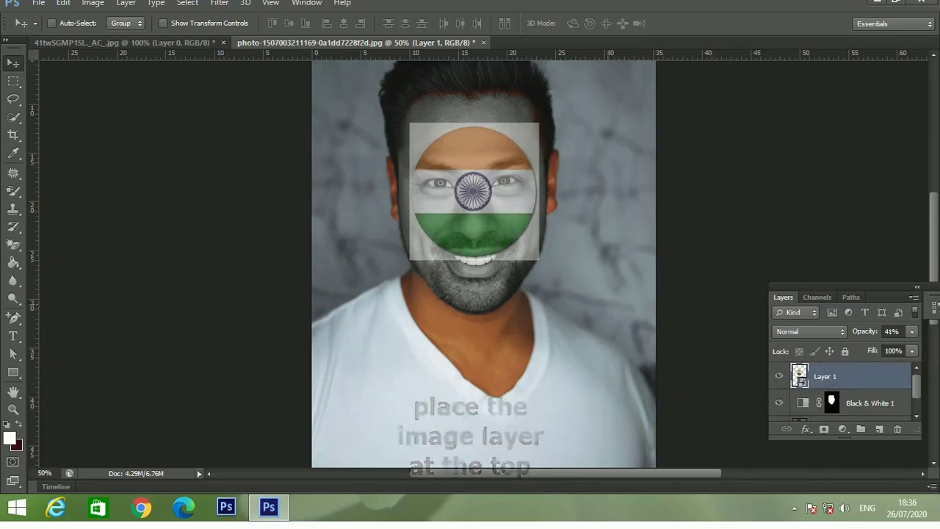
key(ctrl+t)
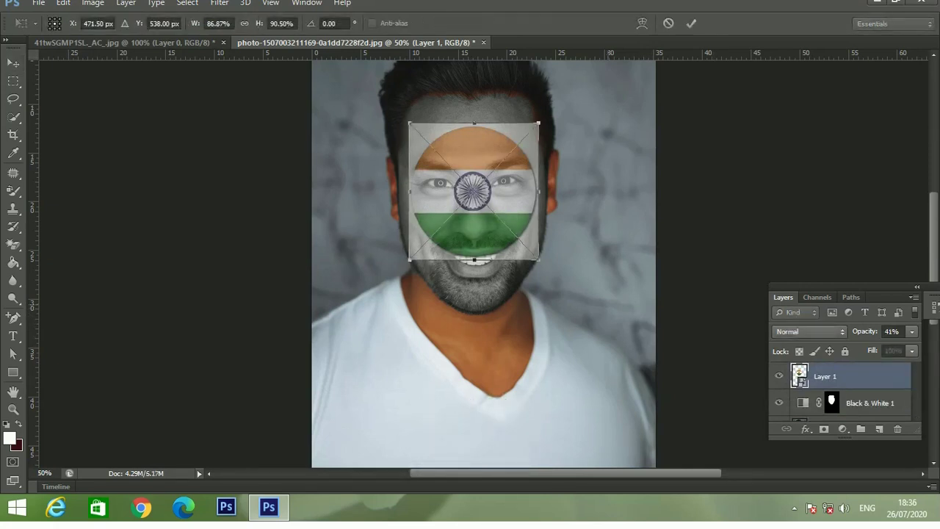
drag(539, 259, 548, 268)
key(Return)
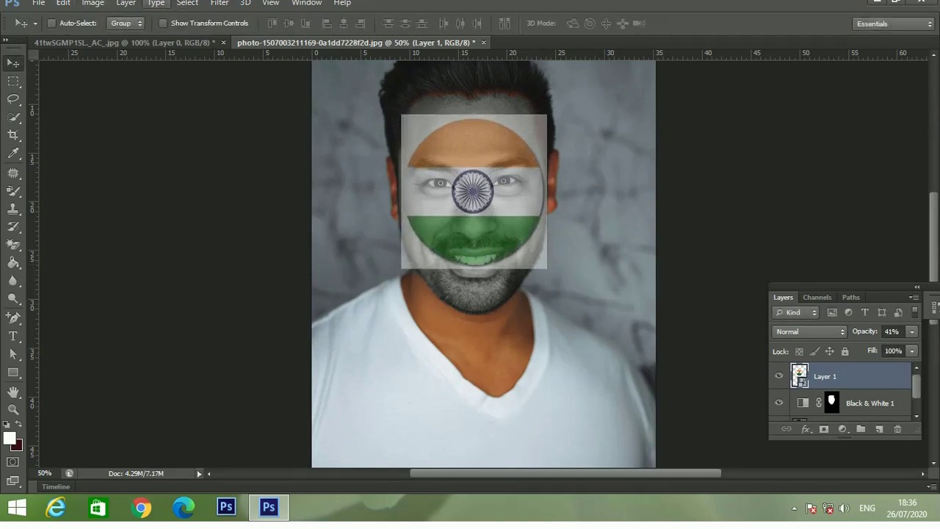
click(219, 3)
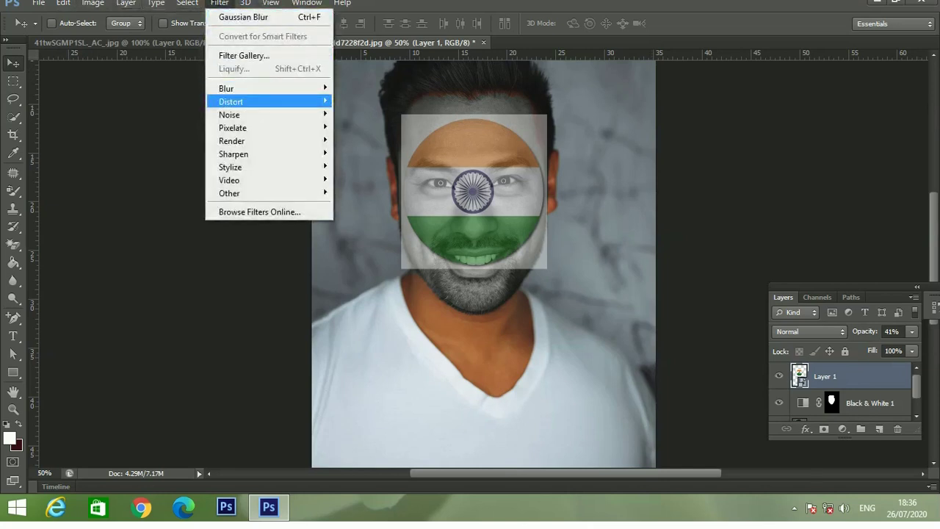
Step: Apply a Pinch distortion of -61% to the flag smart object
mouse_move(249, 101)
click(351, 114)
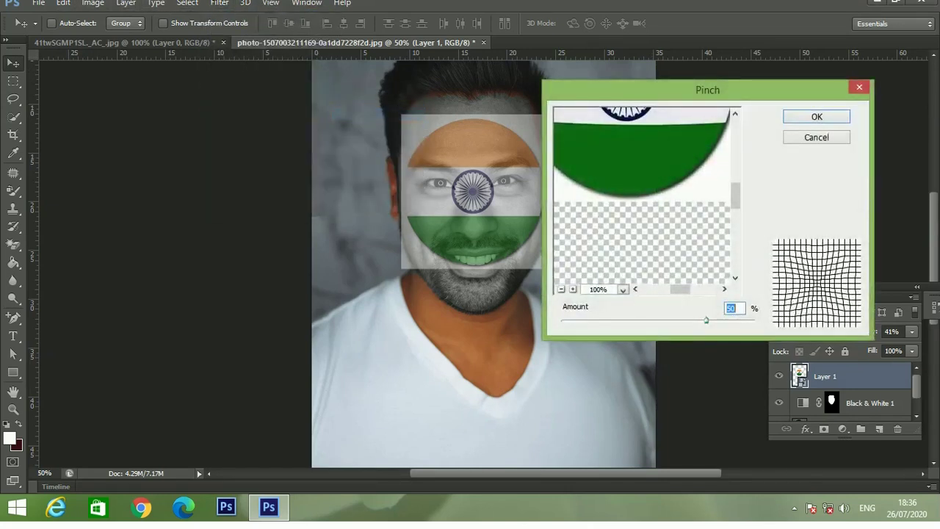
key(ctrl+minus)
key(ctrl+minus)
key(ctrl+minus)
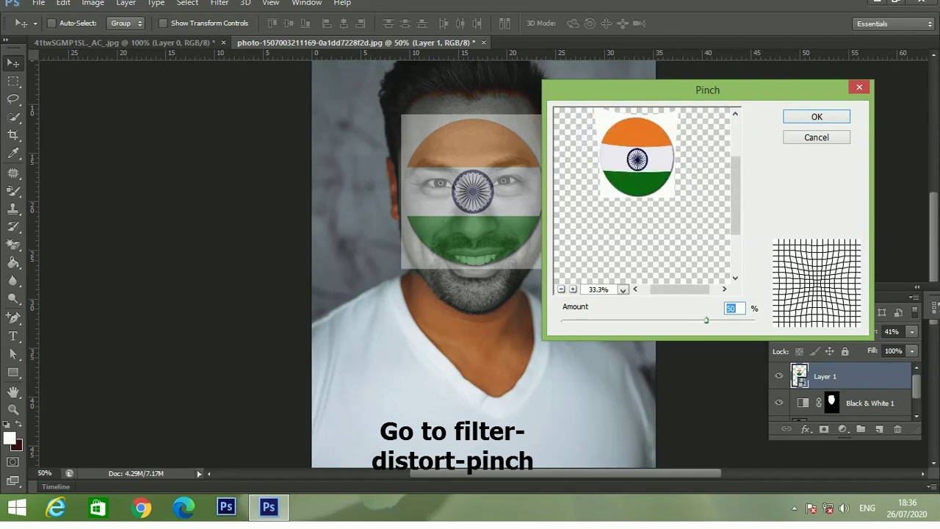
drag(636, 159, 642, 196)
mouse_move(707, 320)
mouse_down()
mouse_move(667, 320)
mouse_move(716, 320)
mouse_move(592, 320)
mouse_up()
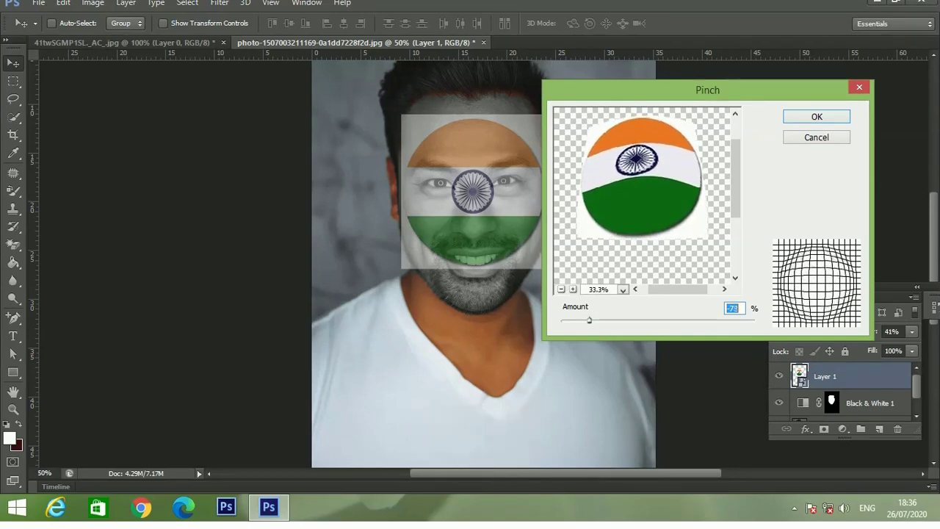
key(Up)
key(Up)
key(Up)
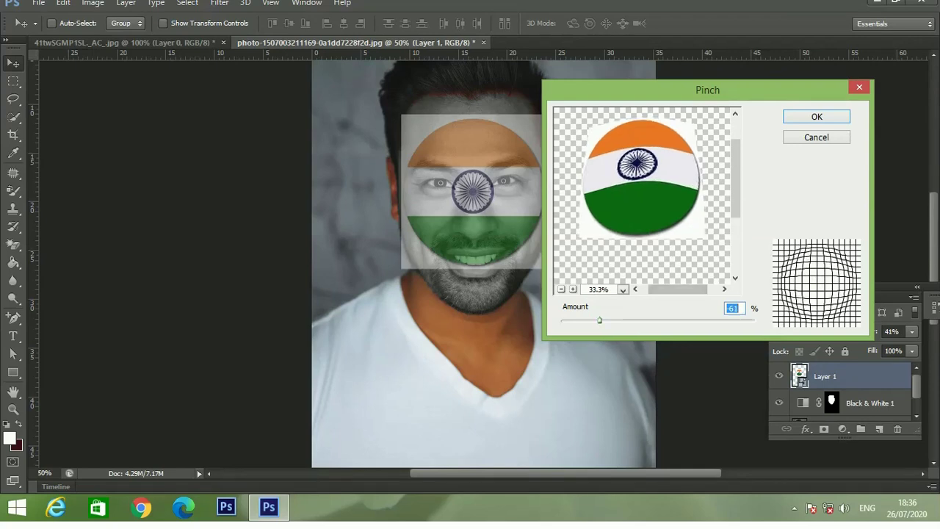
key(Return)
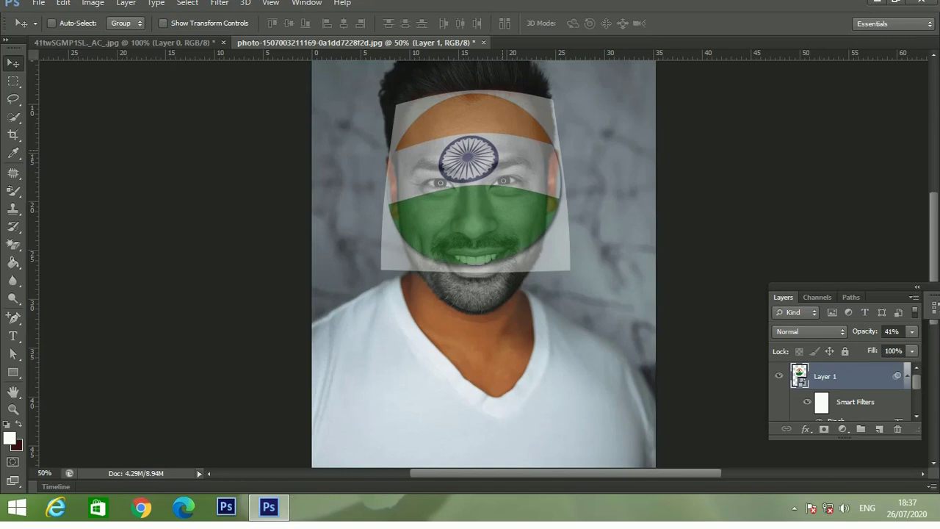
Step: Stretch the pinched flag up over the forehead and down toward the chin
key(ctrl+t)
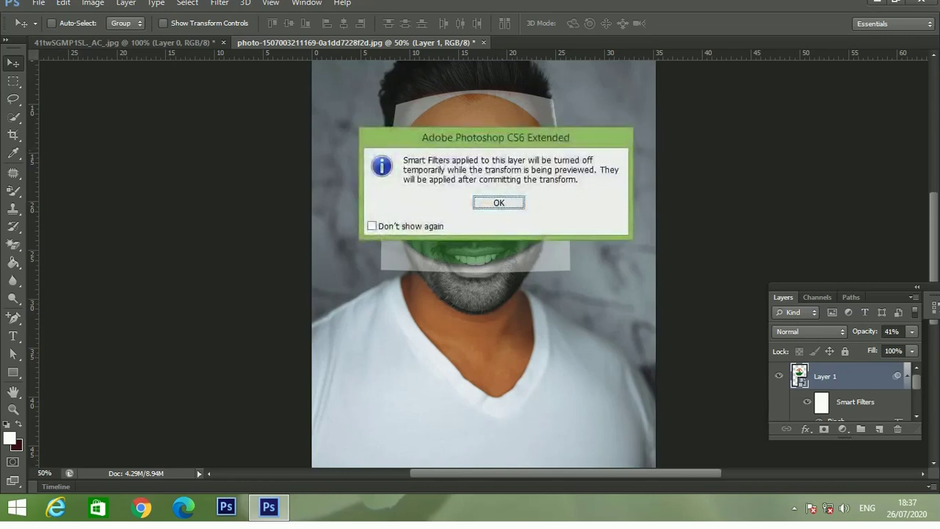
key(Return)
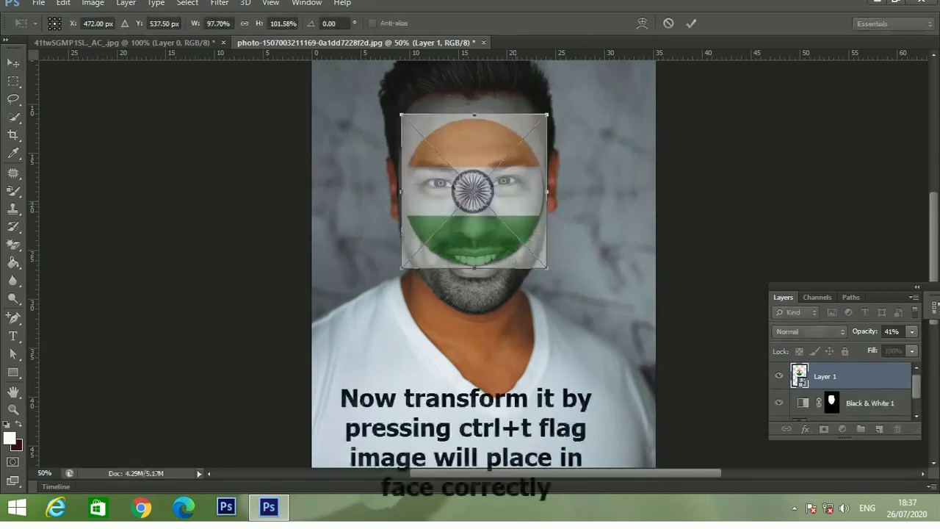
drag(473, 268, 474, 307)
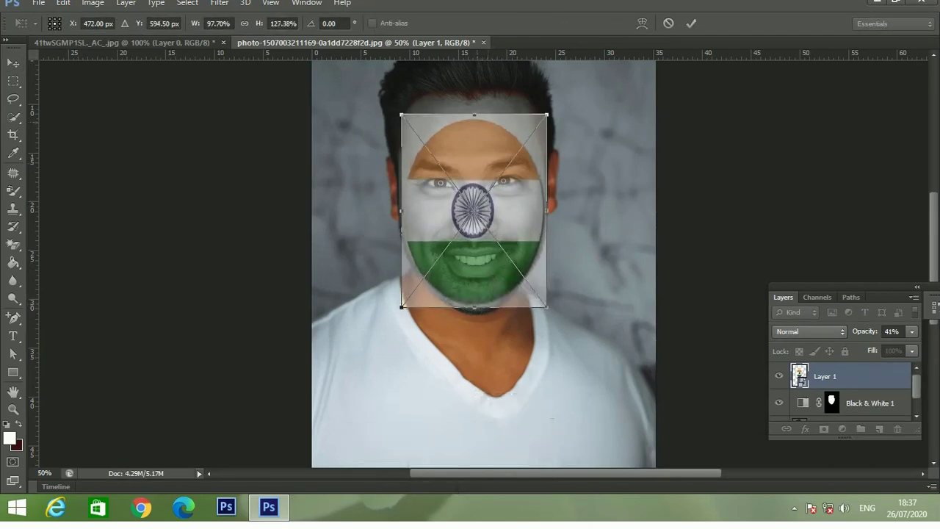
drag(473, 114, 474, 93)
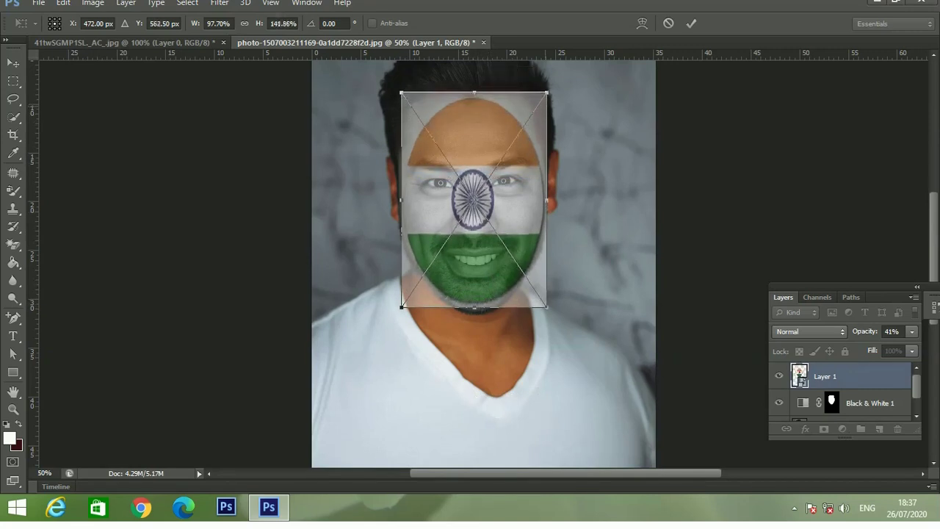
drag(548, 92, 552, 77)
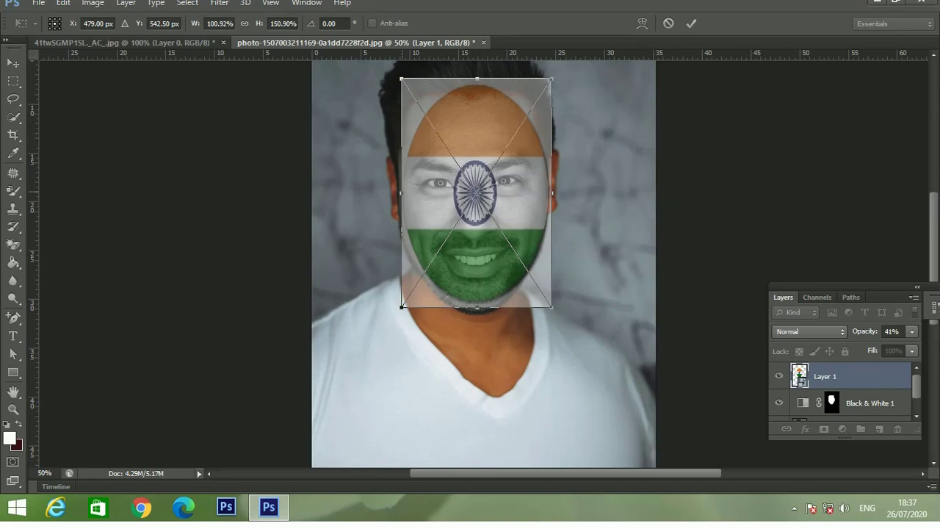
drag(400, 193, 398, 193)
key(Return)
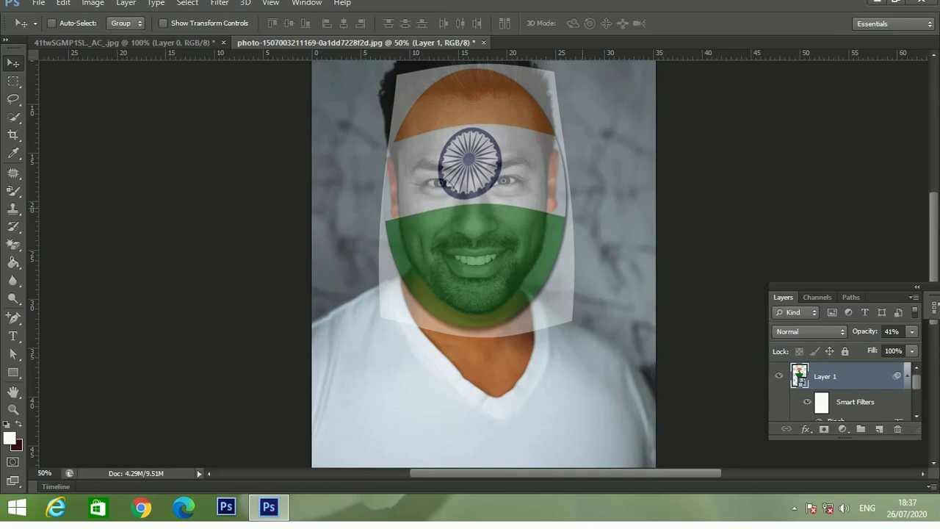
Step: Refine the flag's size to about 94% × 138%, covering hairline to chin
key(ctrl+t)
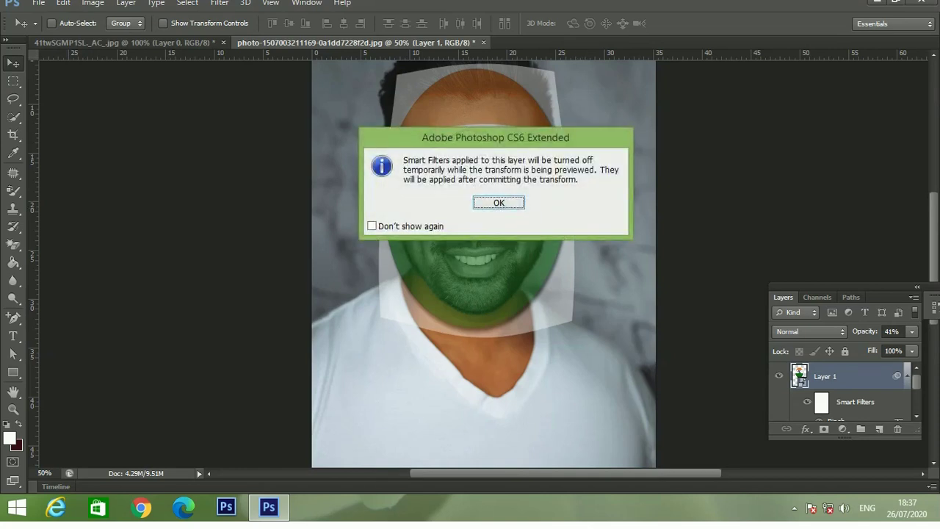
key(Return)
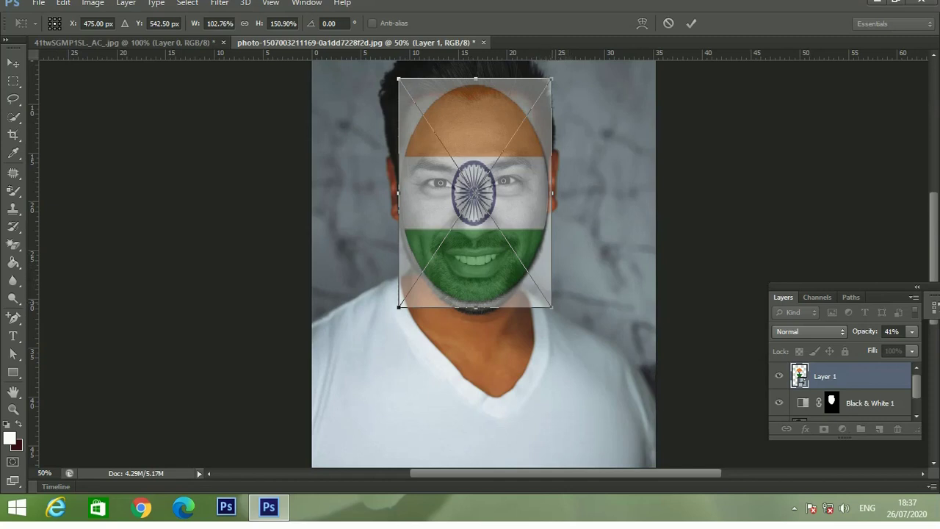
drag(552, 307, 527, 271)
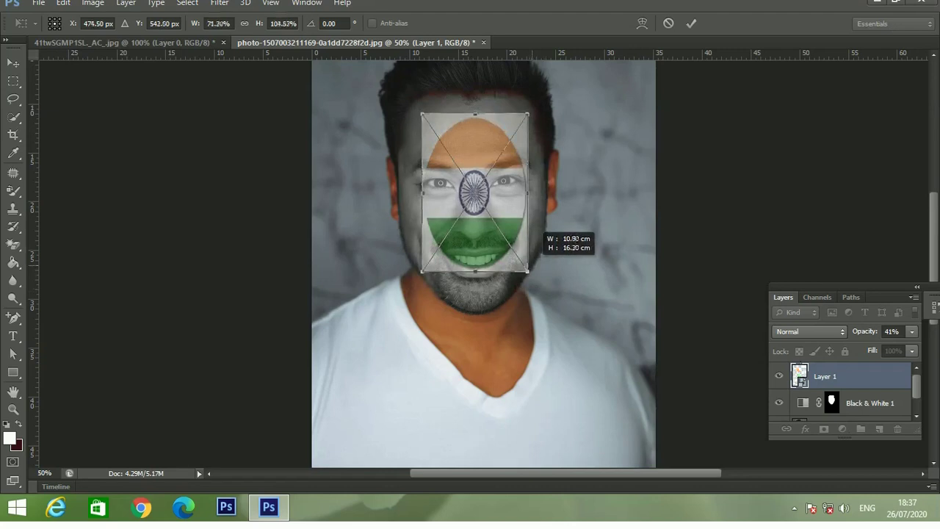
drag(527, 271, 529, 272)
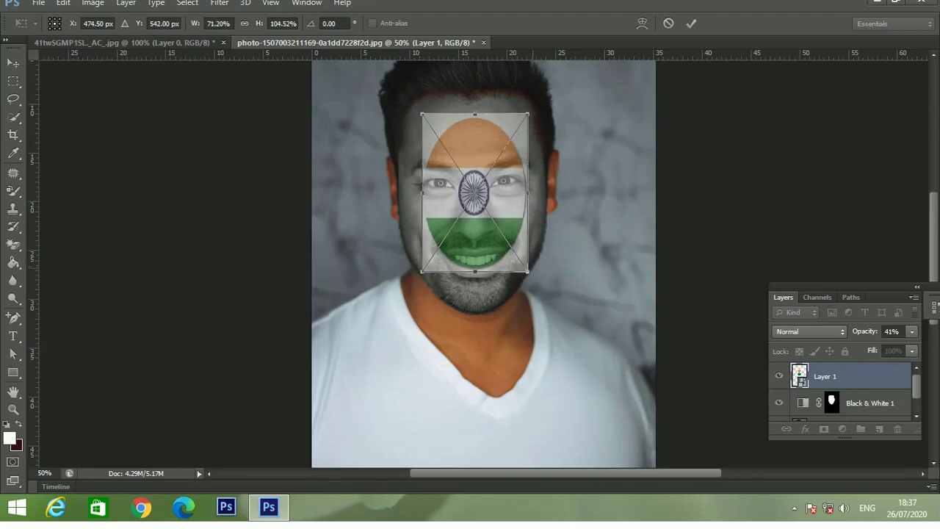
drag(529, 272, 546, 297)
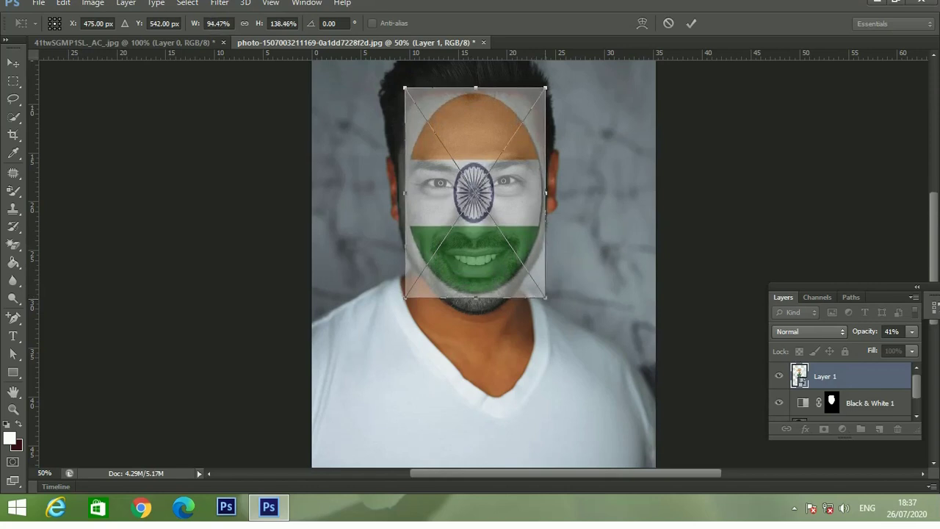
key(Return)
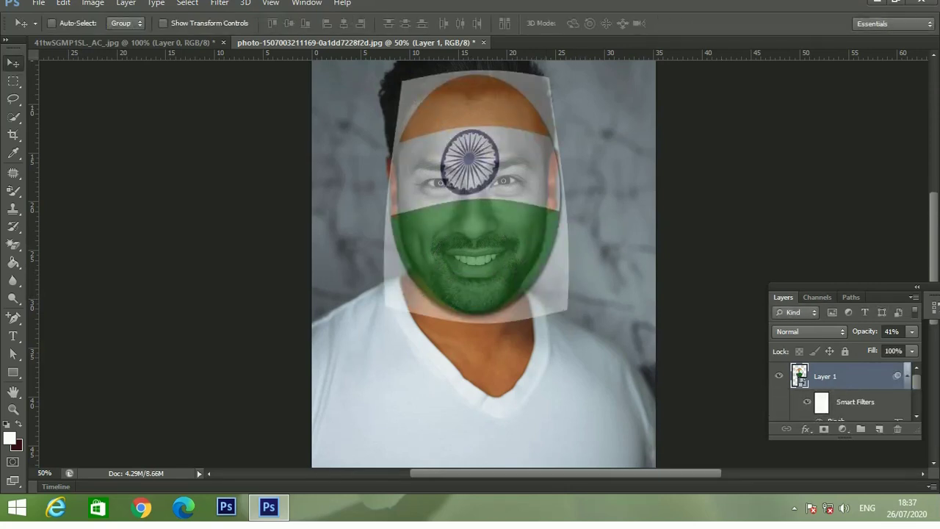
click(911, 331)
Step: Set the flag layer to 50% opacity with Color Burn blending
drag(874, 347, 881, 347)
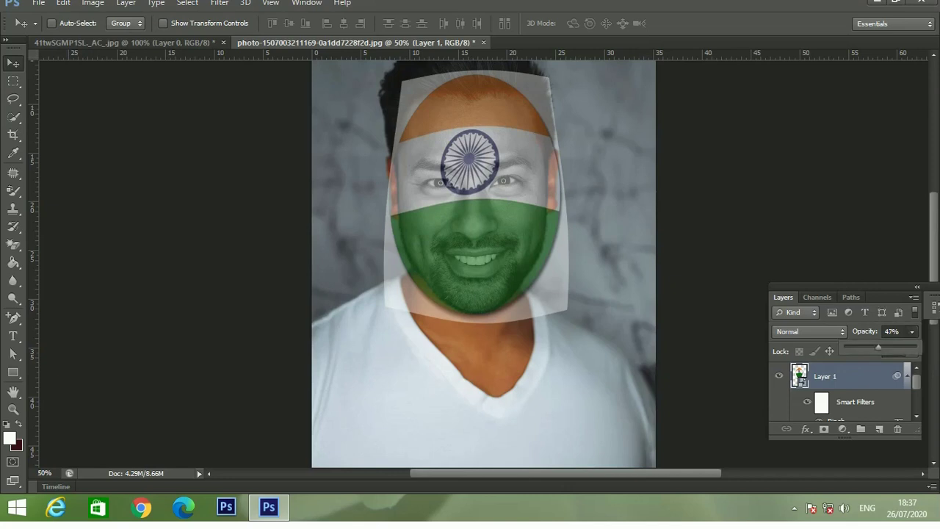
drag(881, 346, 880, 347)
click(808, 331)
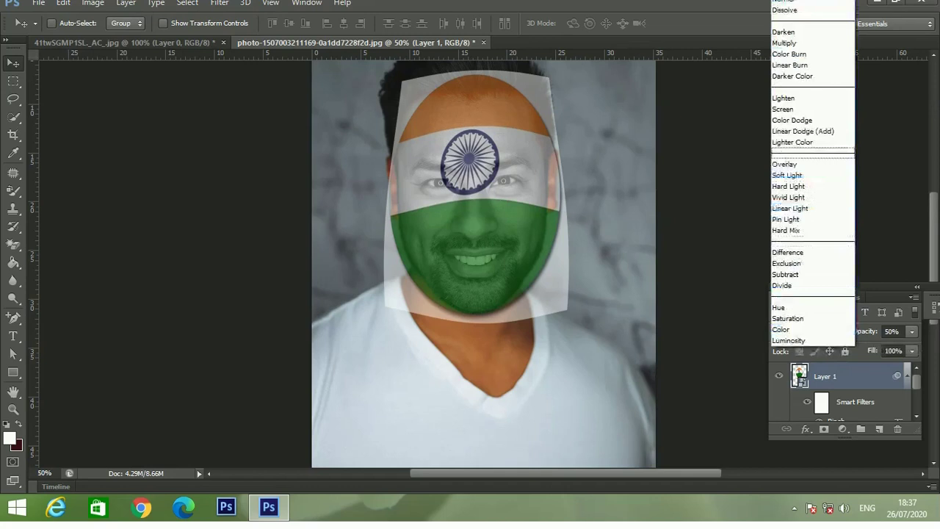
click(790, 54)
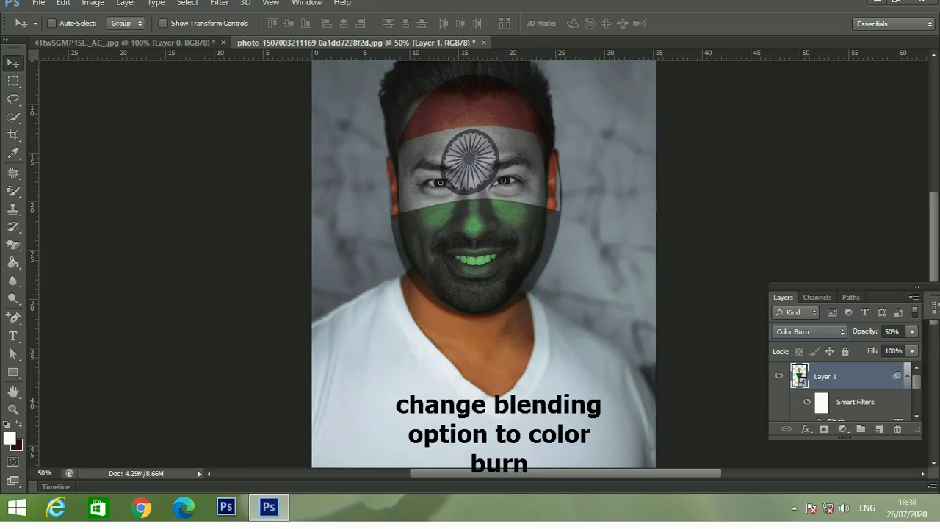
click(220, 3)
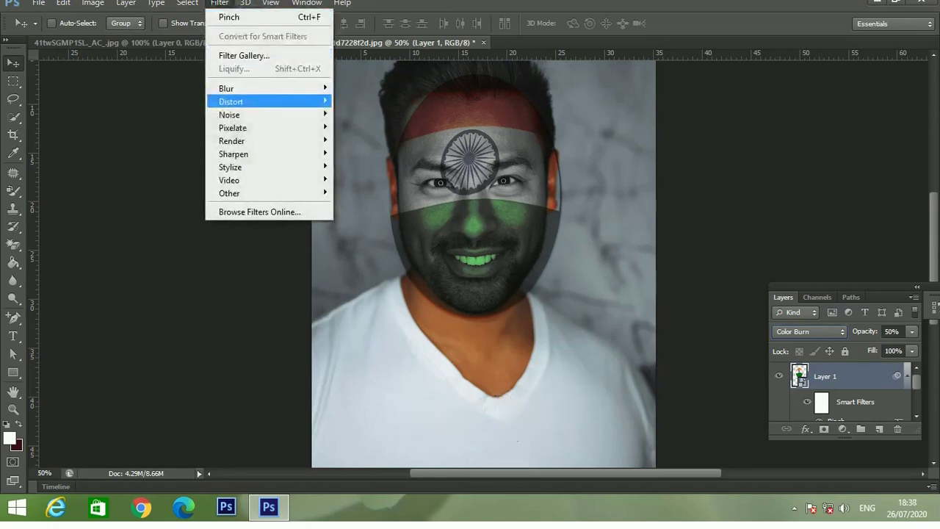
Step: Apply Displace with horizontal and vertical scale 5 using the Displacement.psd map
click(361, 100)
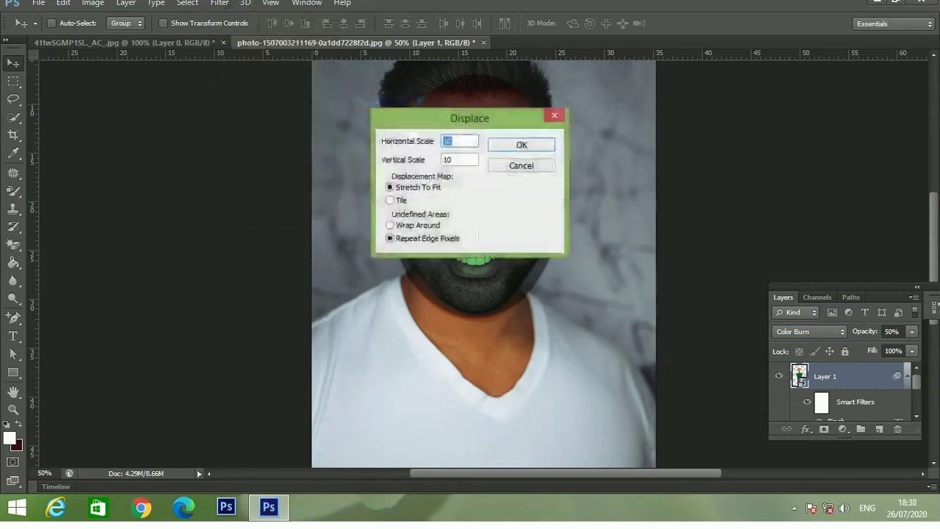
text(5)
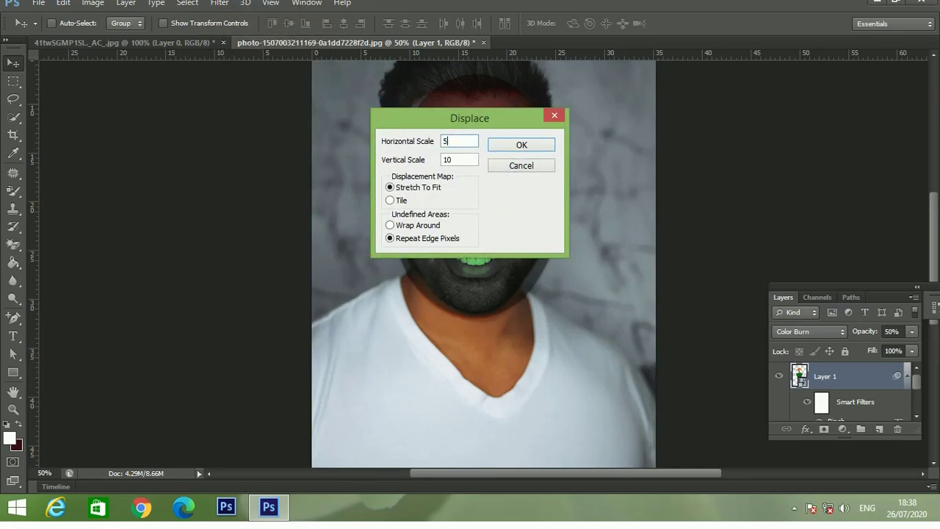
text(5)
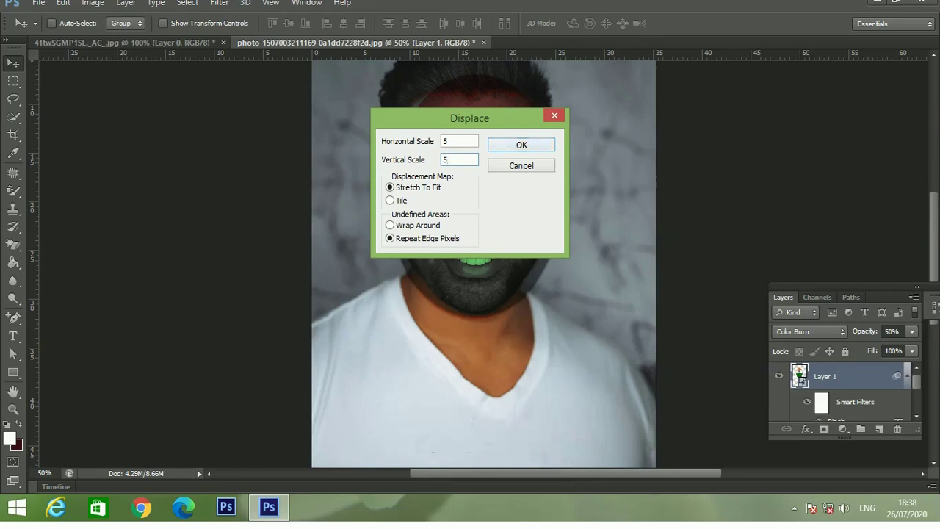
key(Return)
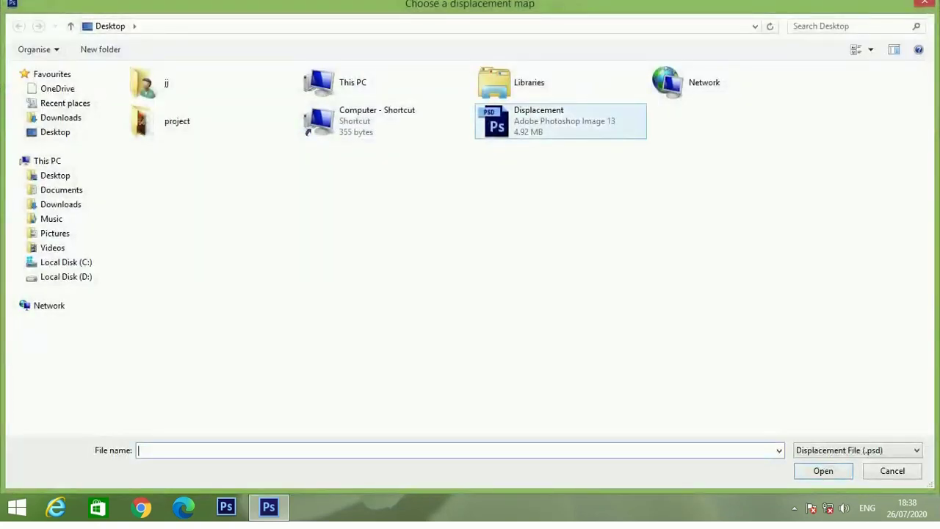
click(538, 122)
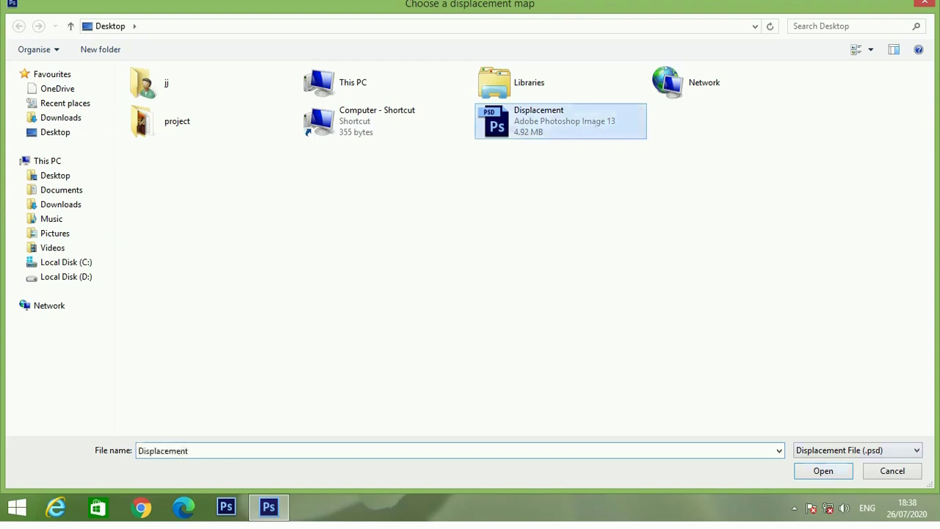
key(Return)
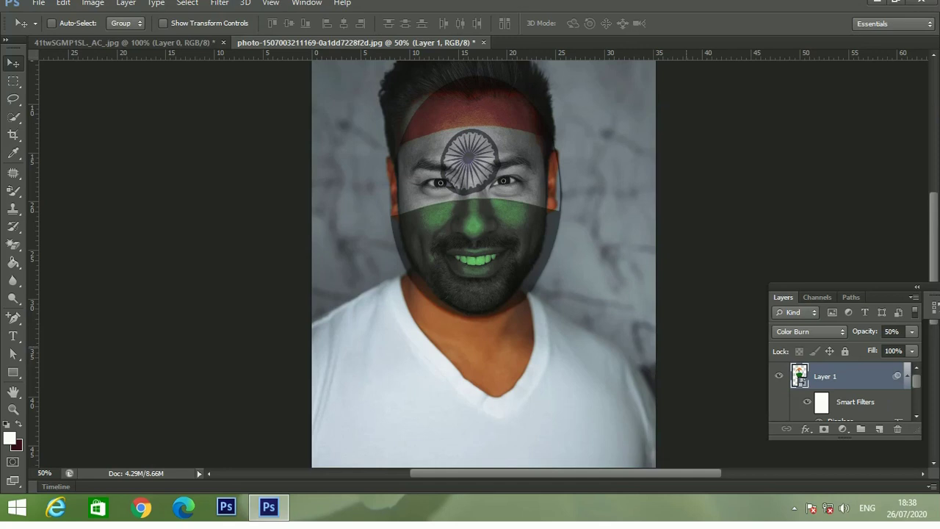
Step: Move the Black & White 1 face mask onto the flag layer, Layer 1
scroll(845, 393, down, 1)
scroll(845, 393, down, 1)
scroll(844, 393, down, 1)
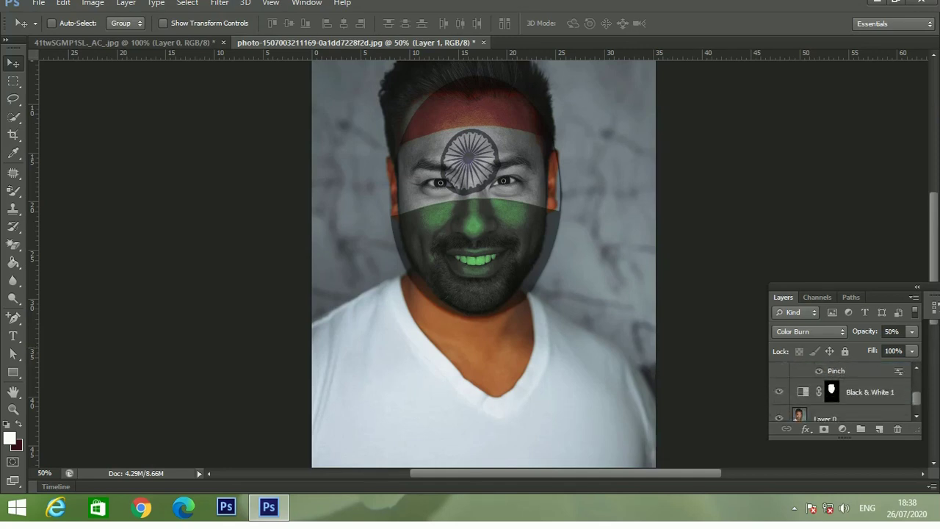
click(831, 391)
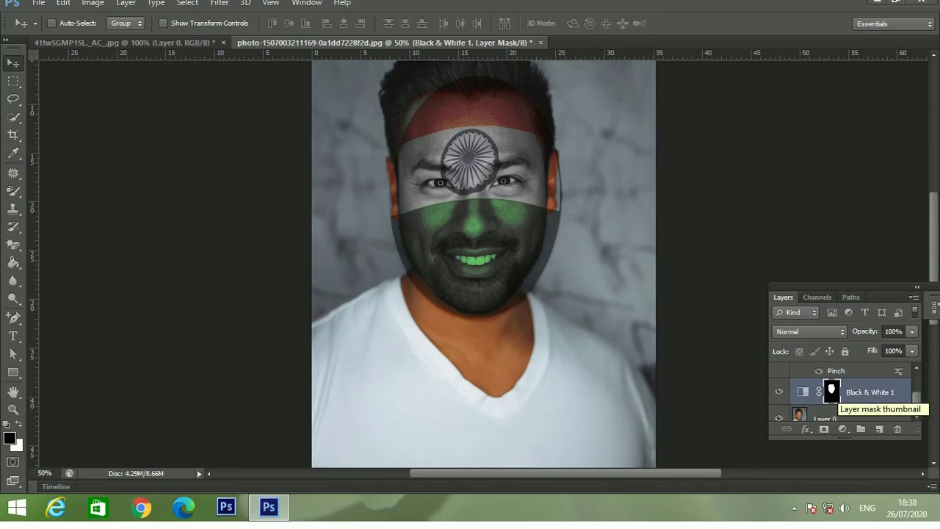
drag(832, 392, 851, 390)
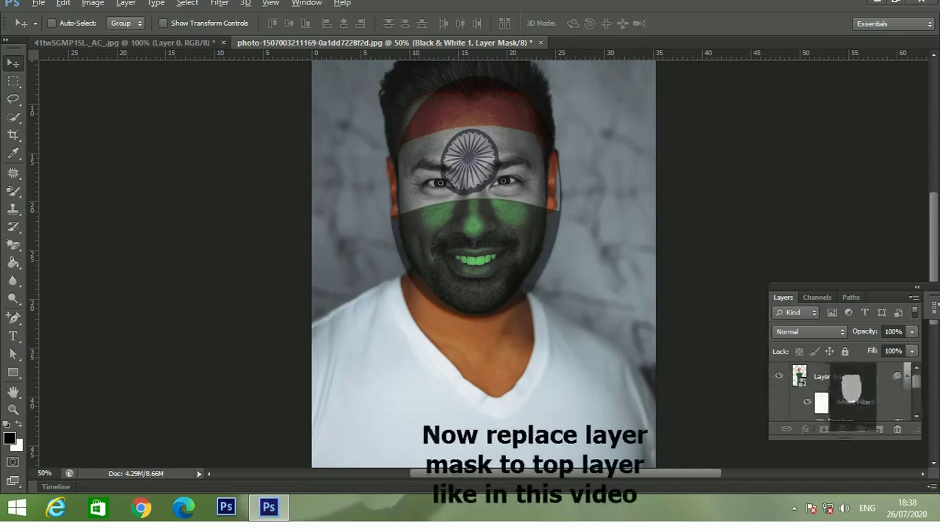
drag(851, 389, 831, 400)
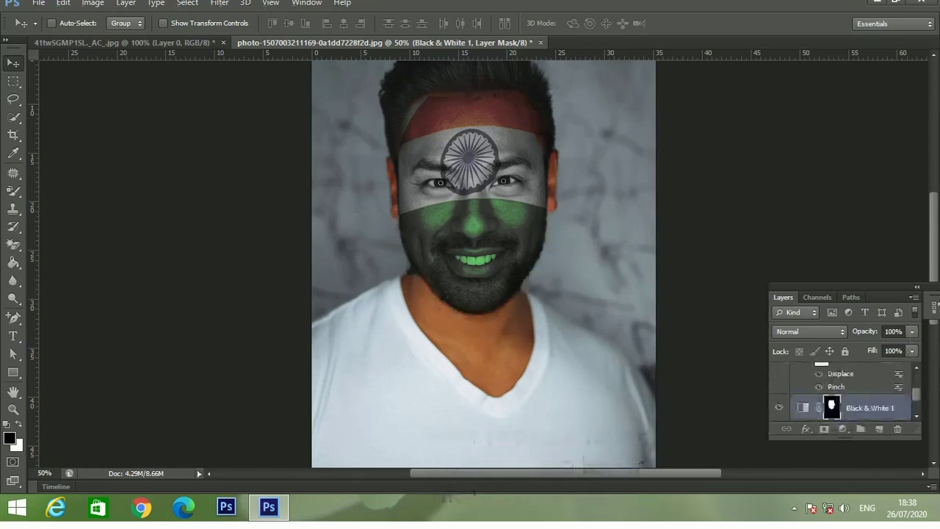
scroll(845, 389, up, 3)
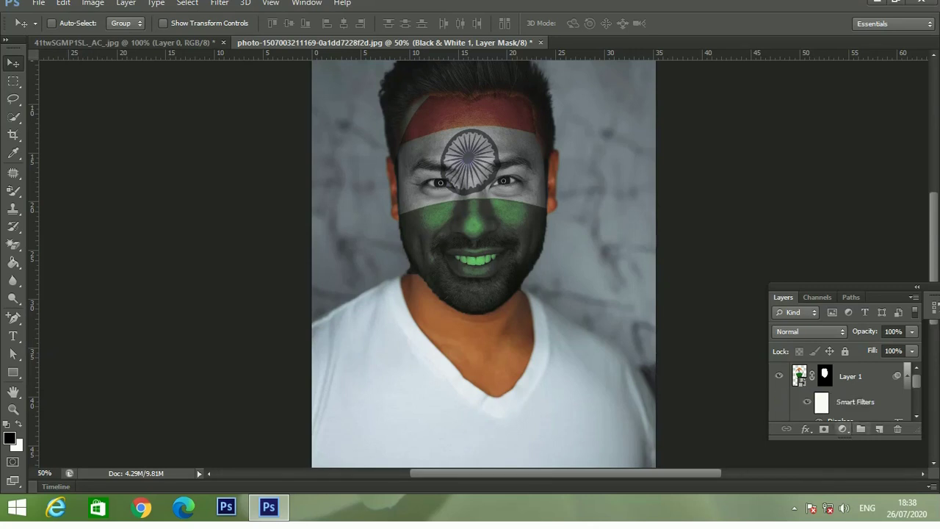
click(843, 429)
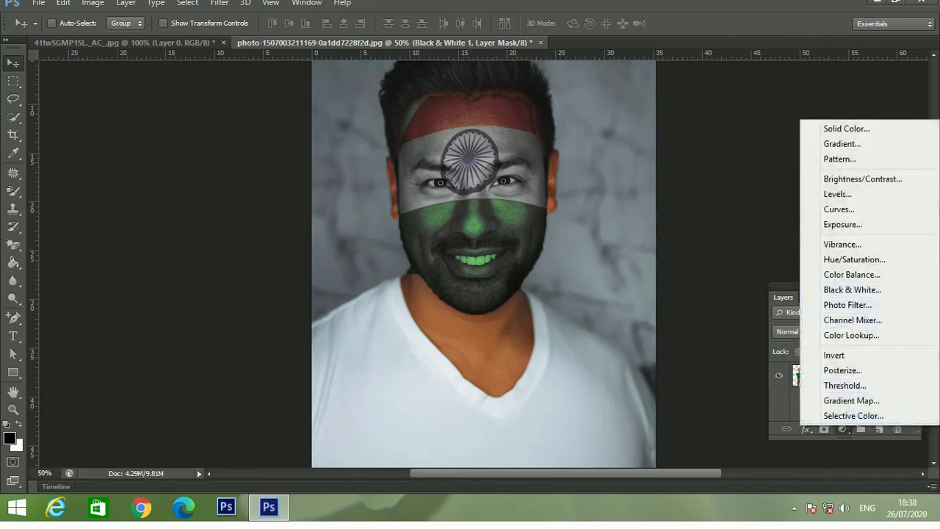
Step: Add a Vibrance adjustment above Layer 1 with Vibrance +100 and Saturation 20
key(Escape)
click(802, 378)
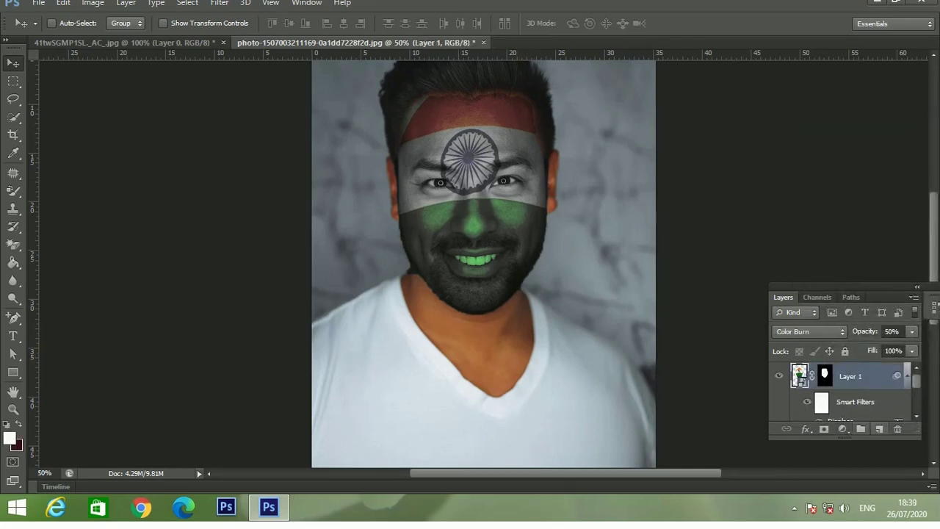
click(842, 429)
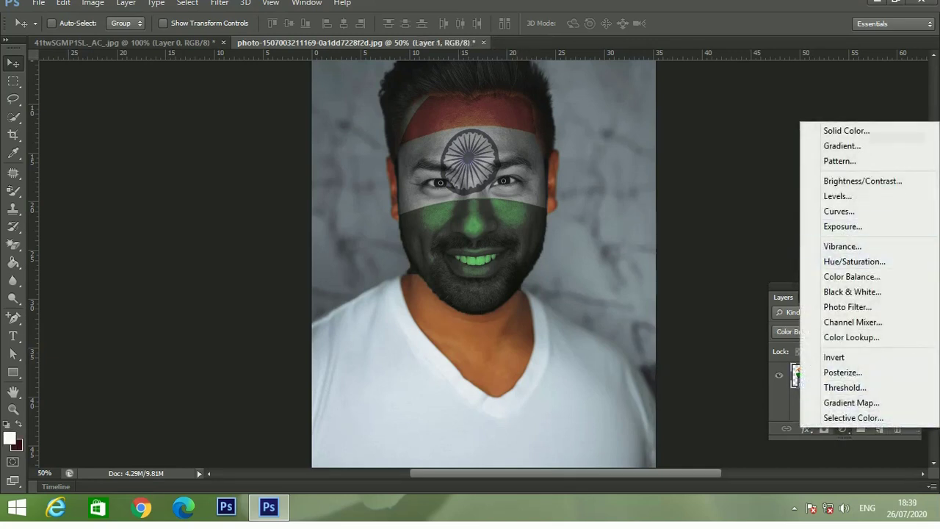
click(842, 246)
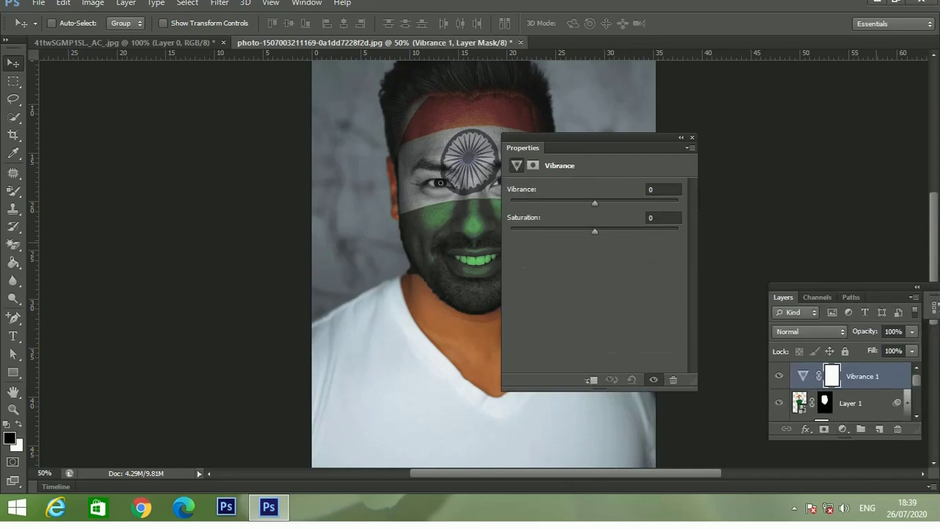
drag(595, 203, 678, 203)
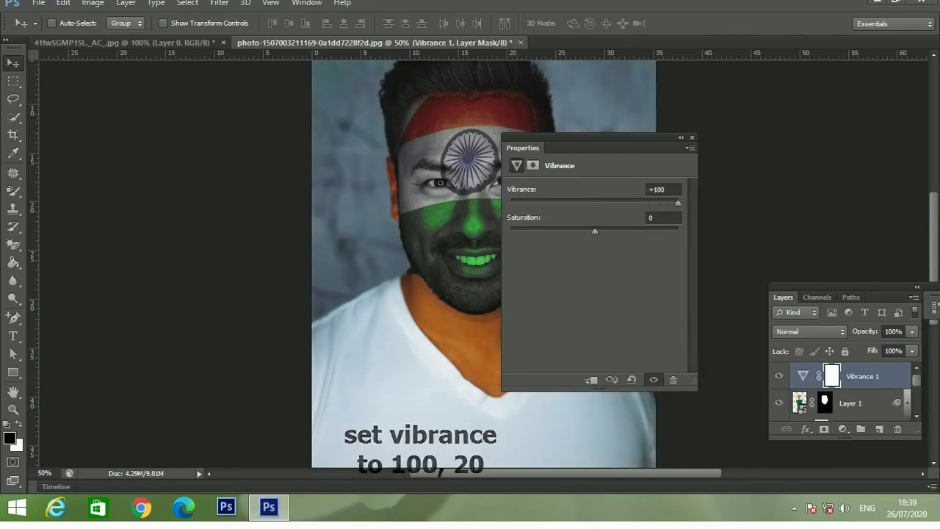
click(663, 217)
text(20)
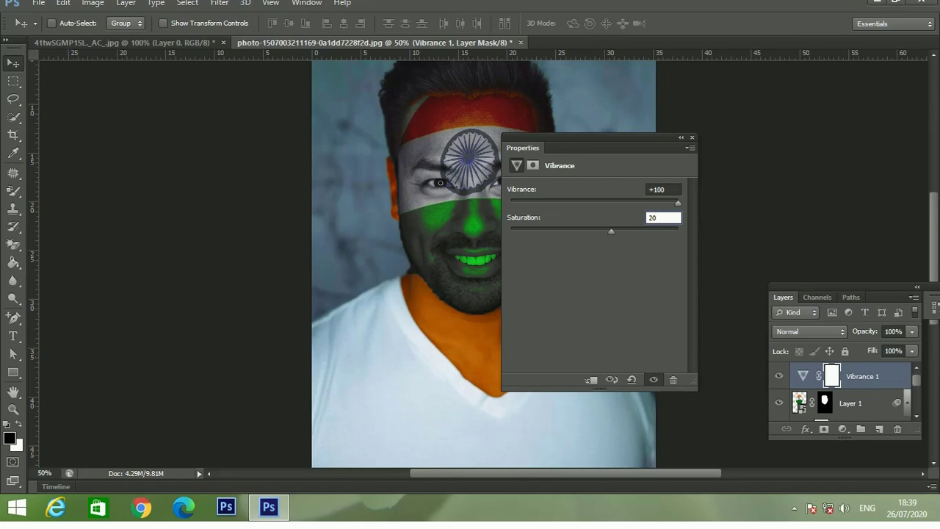
key(Return)
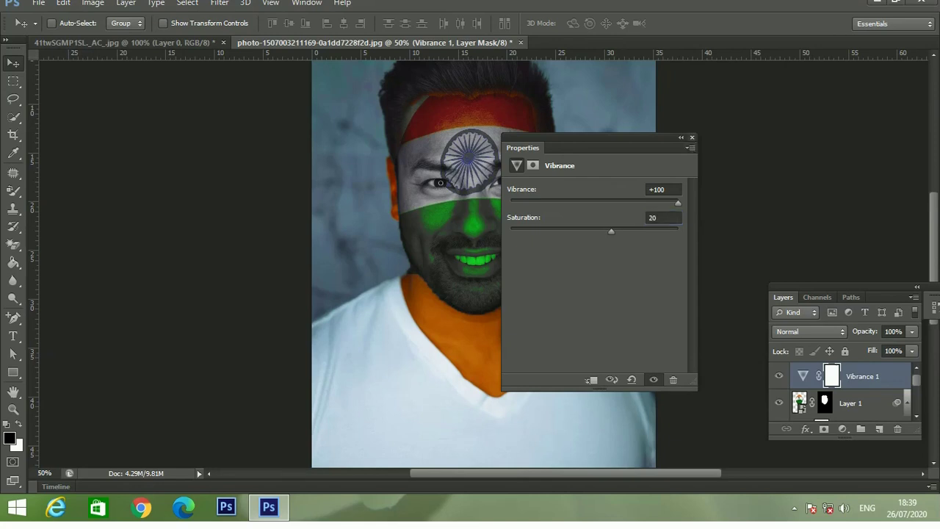
click(692, 137)
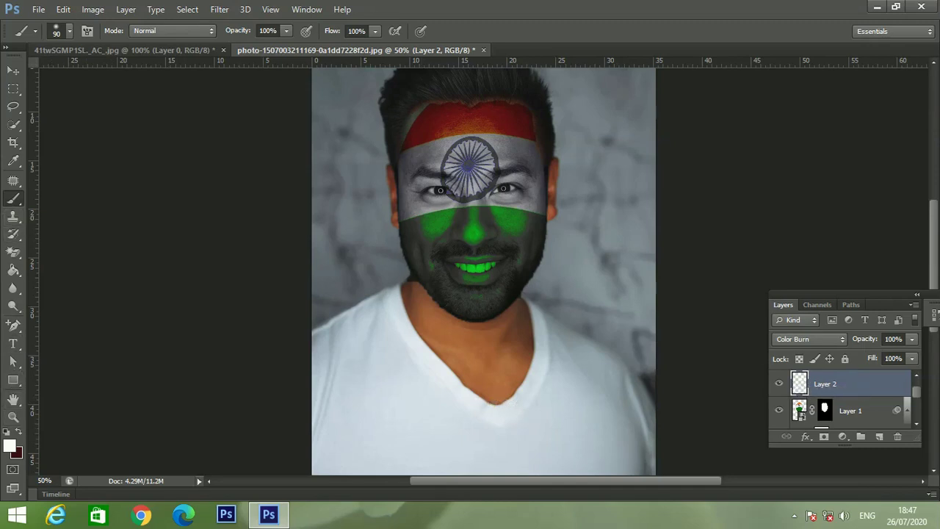
Step: Set the new Layer 2's blend mode to Overlay
click(808, 339)
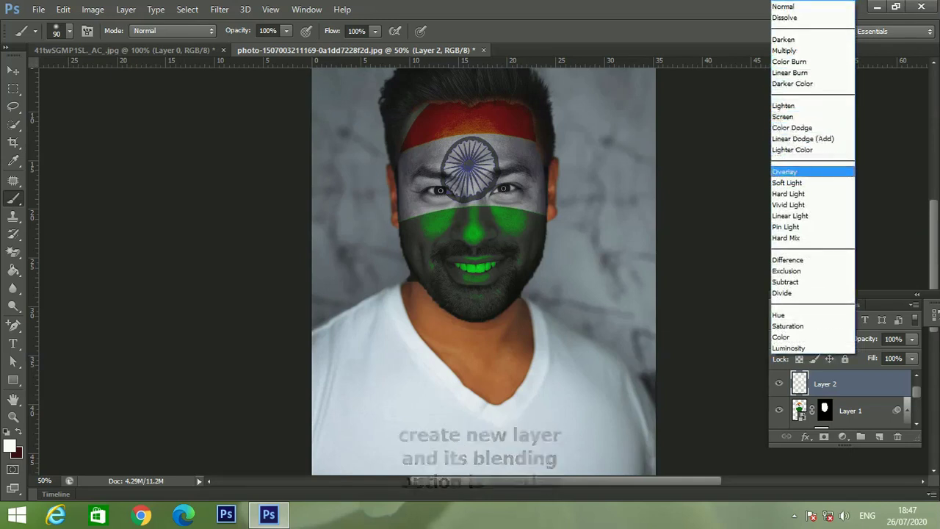
click(785, 172)
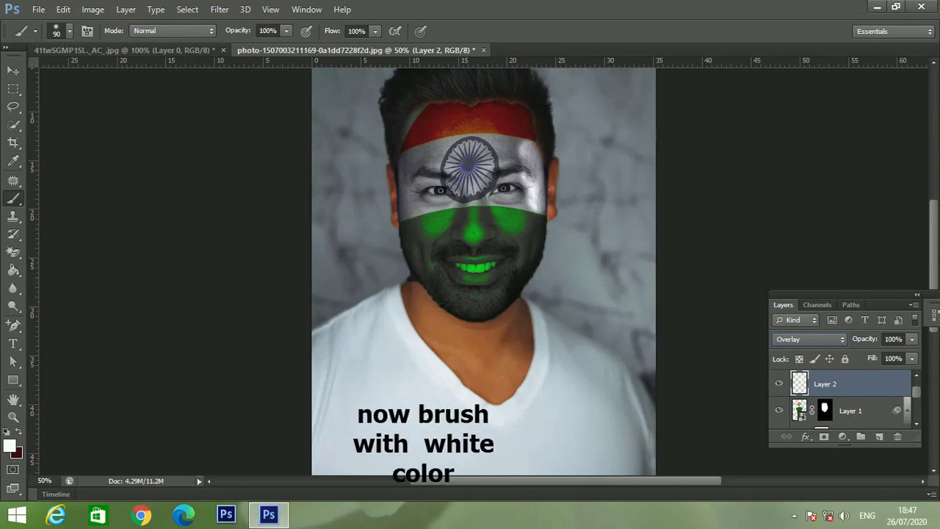
Step: Paint white across the forehead band beside the chakra and around the right eye
drag(502, 139, 523, 140)
mouse_move(514, 184)
mouse_down()
mouse_move(514, 205)
mouse_move(490, 195)
mouse_move(406, 205)
mouse_move(439, 169)
mouse_move(426, 154)
mouse_move(406, 182)
mouse_move(405, 162)
mouse_up()
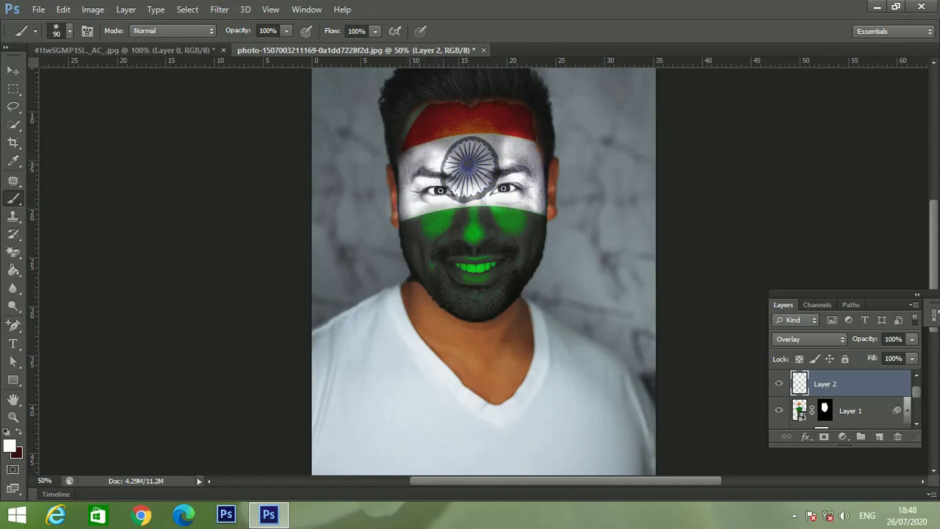
drag(517, 132, 494, 139)
Step: Shrink the brush to 20, brighten the forehead above the chakra, and set Layer 2 to Overlay
key(bracketleft)
key(bracketleft)
key(bracketleft)
key(bracketleft)
key(bracketleft)
key(bracketleft)
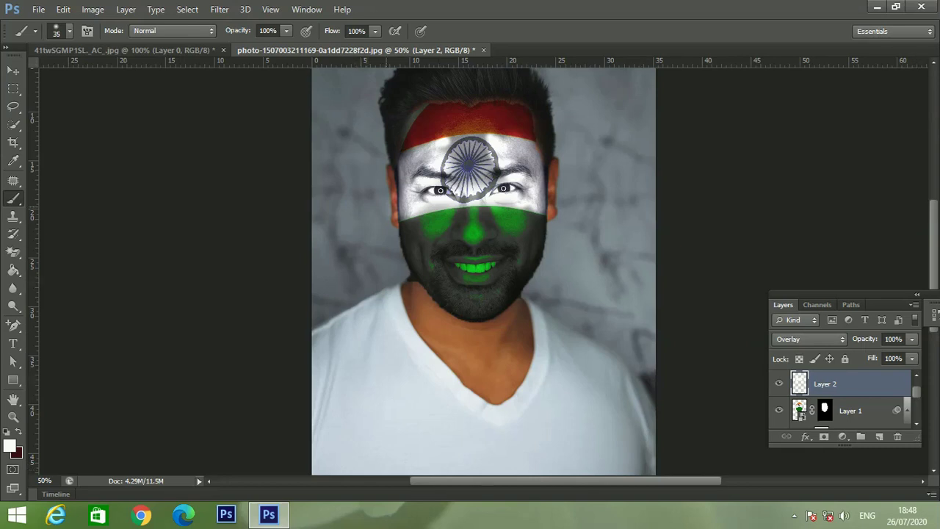
key(bracketleft)
mouse_move(459, 137)
mouse_down()
mouse_move(493, 135)
mouse_move(455, 137)
mouse_up()
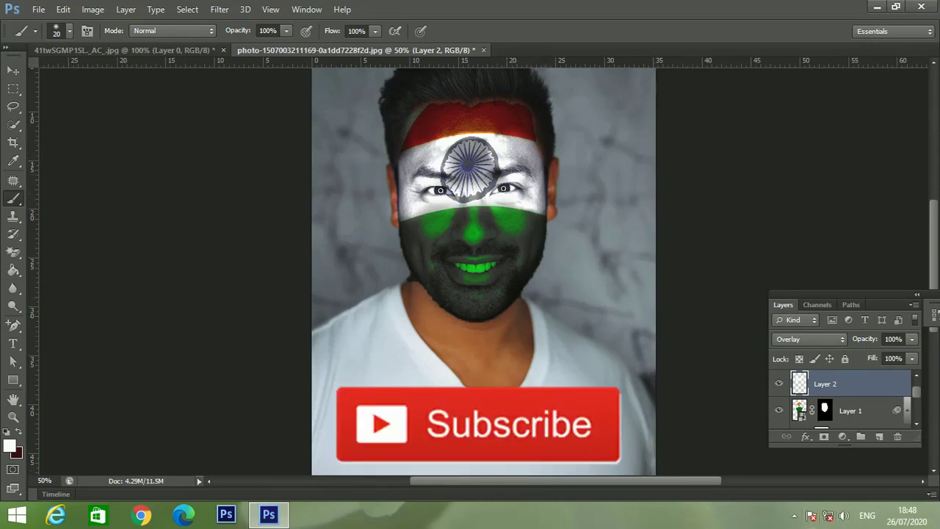
click(793, 517)
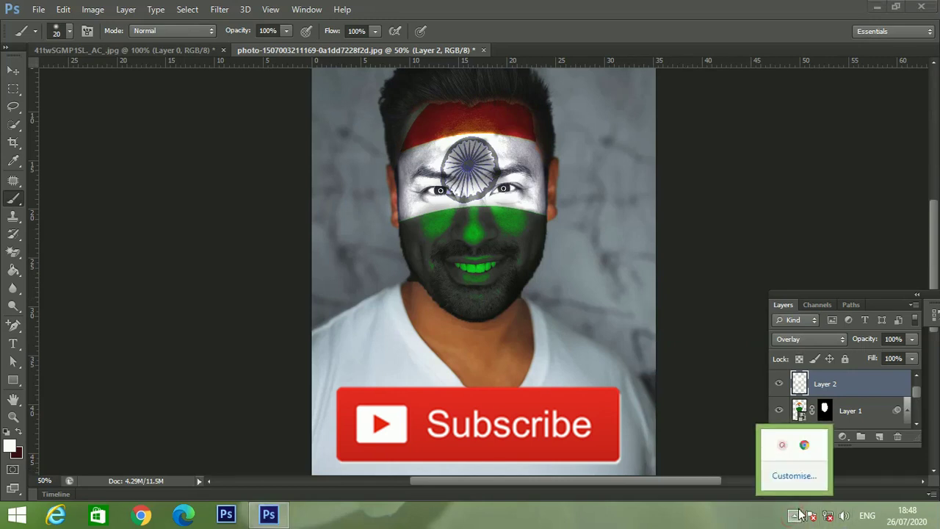
click(782, 444)
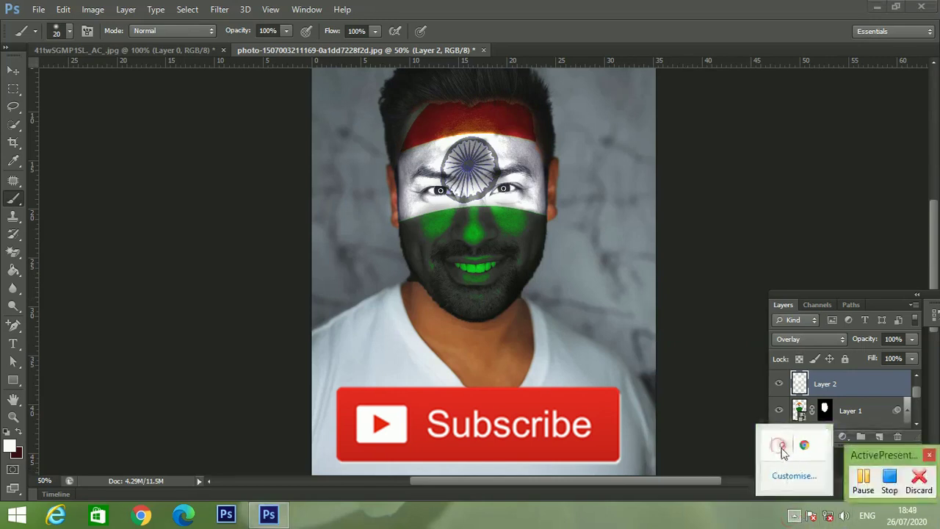